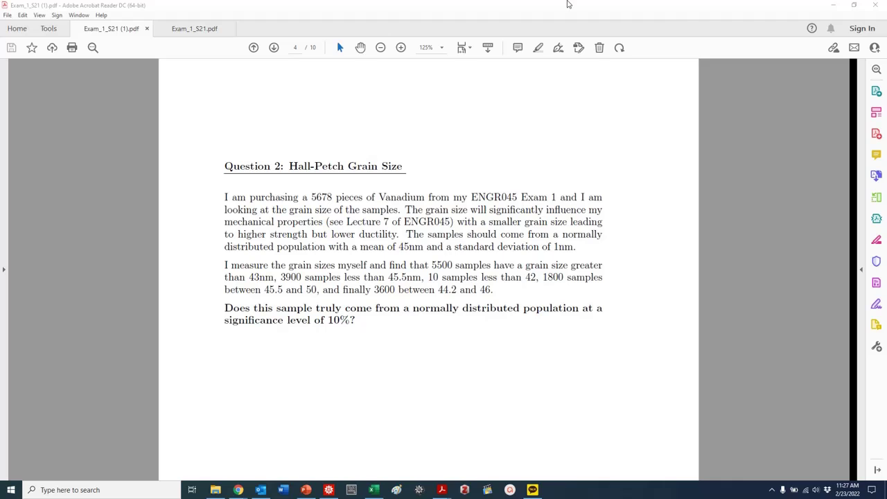
Snap Acrobat's Question 2 page to the right half beside the Mathematica notebook, at 100% zoom.
{"action": "left_click_drag", "start_coordinate": [512, 7], "coordinate": [886, 73]}
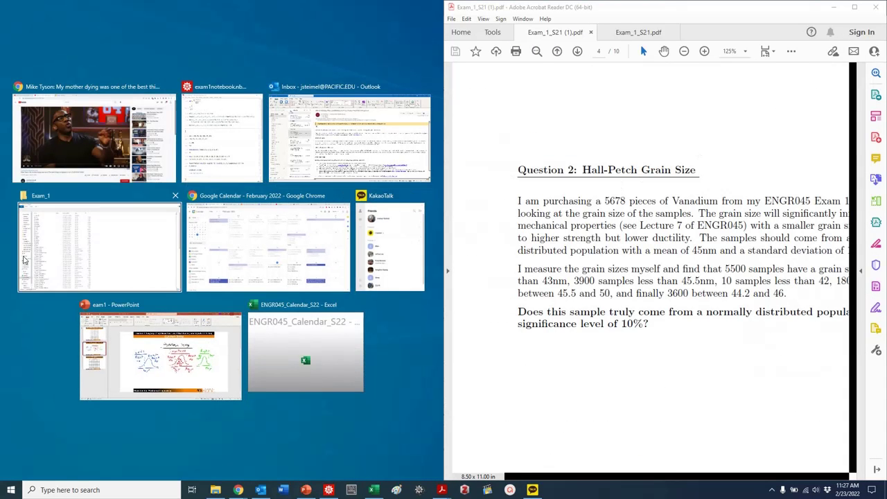
{"action": "left_click", "coordinate": [222, 138]}
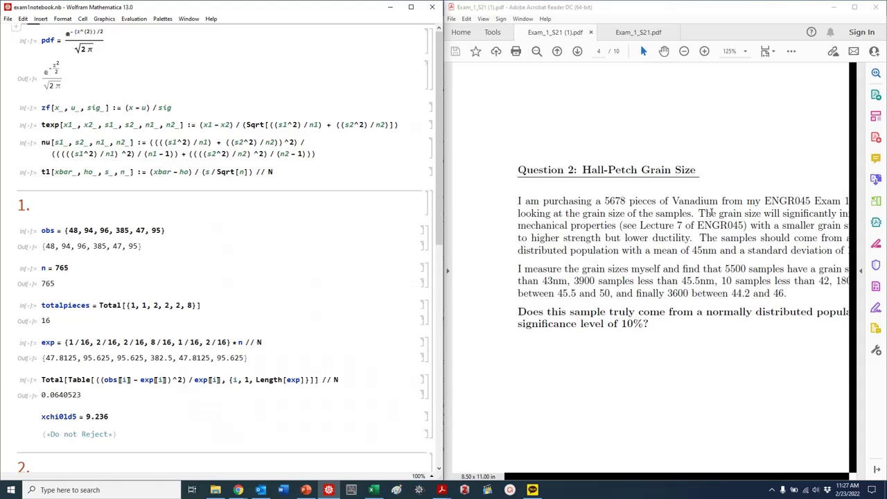
{"action": "left_click", "coordinate": [721, 52]}
{"action": "left_click", "coordinate": [745, 52]}
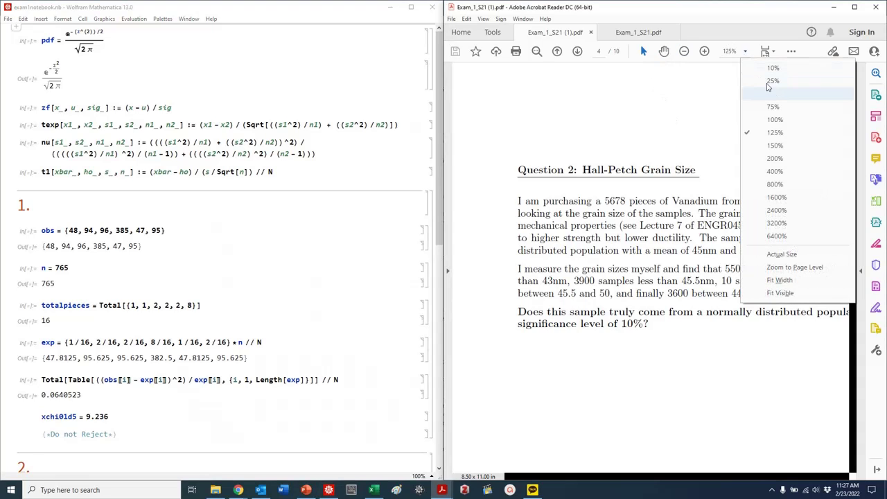
{"action": "left_click", "coordinate": [762, 122]}
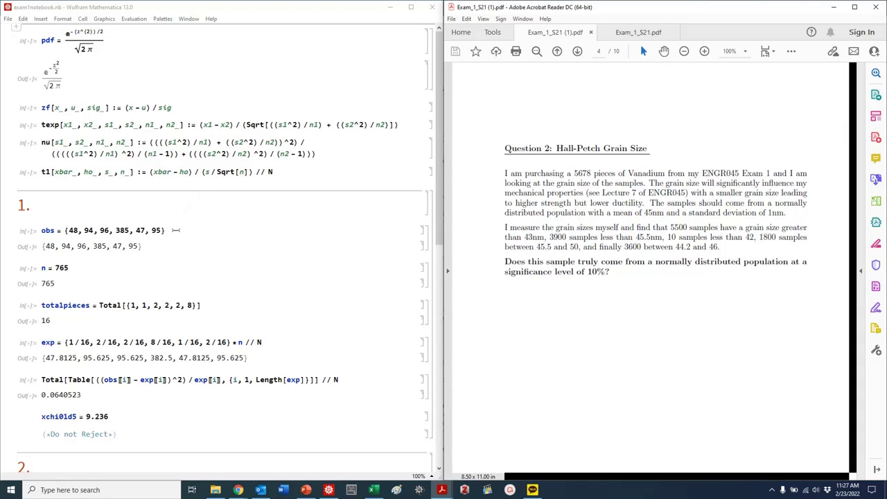
{"action": "scroll", "coordinate": [205, 195], "scroll_direction": "down", "scroll_amount": 5}
Quit the local Mathematica kernel.
{"action": "left_click", "coordinate": [134, 19]}
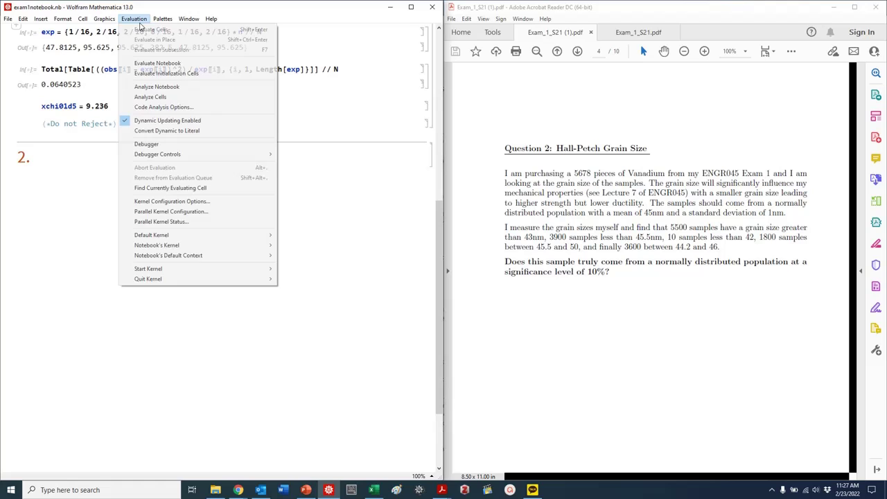
{"action": "mouse_move", "coordinate": [228, 278]}
{"action": "left_click", "coordinate": [298, 282]}
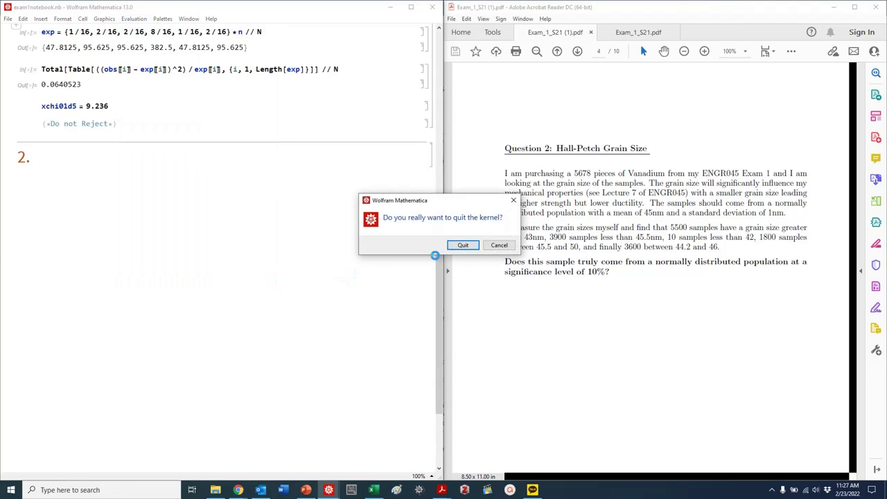
{"action": "left_click", "coordinate": [450, 242]}
{"action": "scroll", "coordinate": [277, 193], "scroll_direction": "up", "scroll_amount": 2}
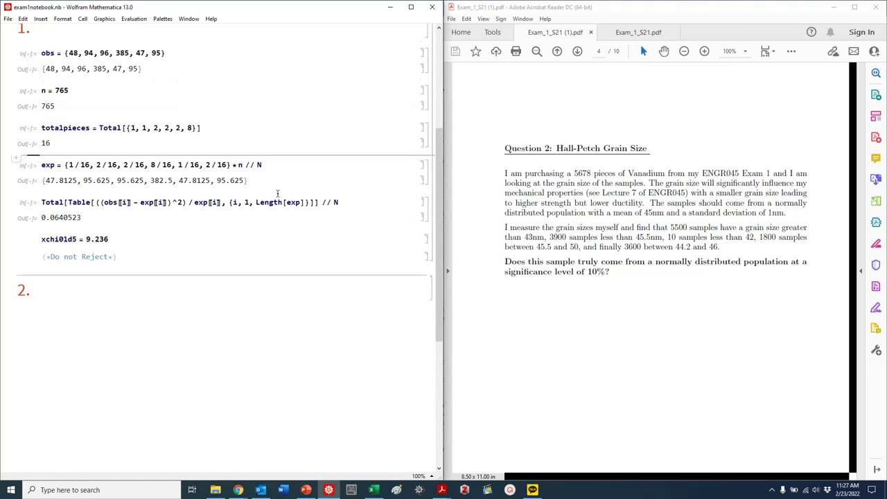
Copy the chi-square Total[Table[...]] cell into section 2.
{"action": "left_click", "coordinate": [427, 203]}
{"action": "key", "text": "ctrl+c"}
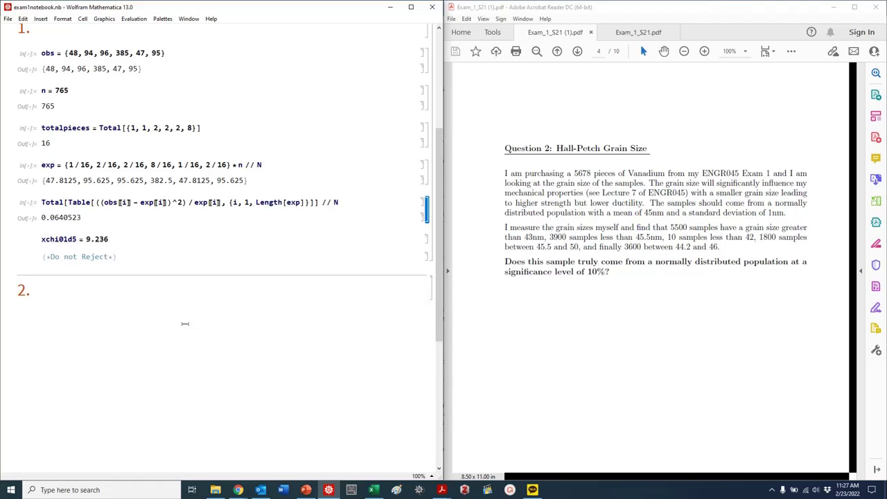
{"action": "left_click", "coordinate": [186, 320]}
{"action": "key", "text": "ctrl+v"}
{"action": "scroll", "coordinate": [154, 261], "scroll_direction": "up", "scroll_amount": 3}
{"action": "scroll", "coordinate": [251, 77], "scroll_direction": "up", "scroll_amount": 1}
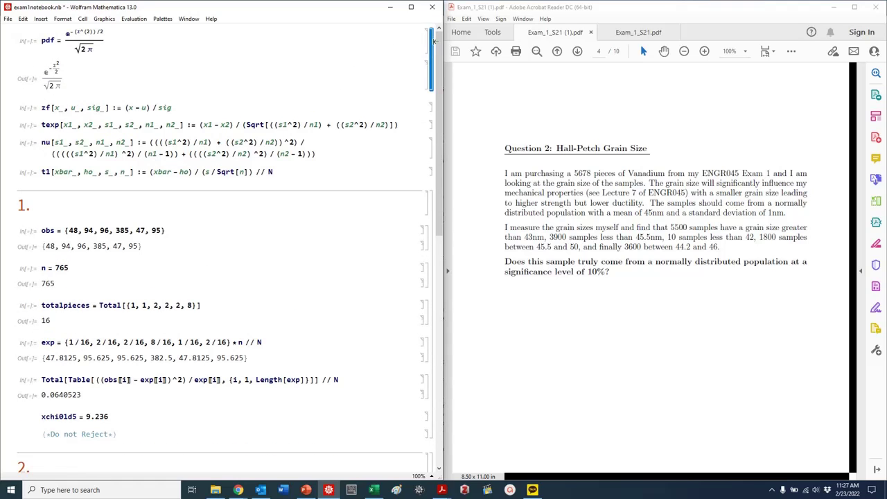
Re-evaluate the pdf definition cell.
{"action": "left_click", "coordinate": [112, 40]}
{"action": "key", "text": "shift+Return"}
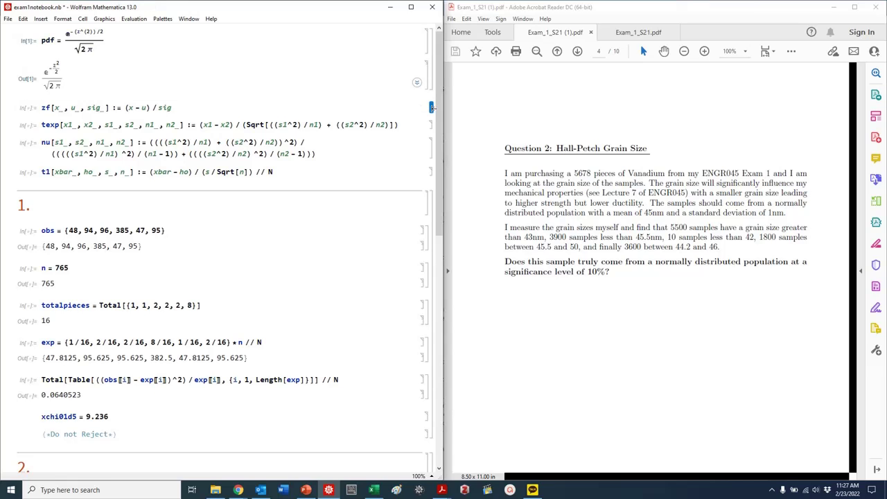
{"action": "scroll", "coordinate": [133, 362], "scroll_direction": "down", "scroll_amount": 4}
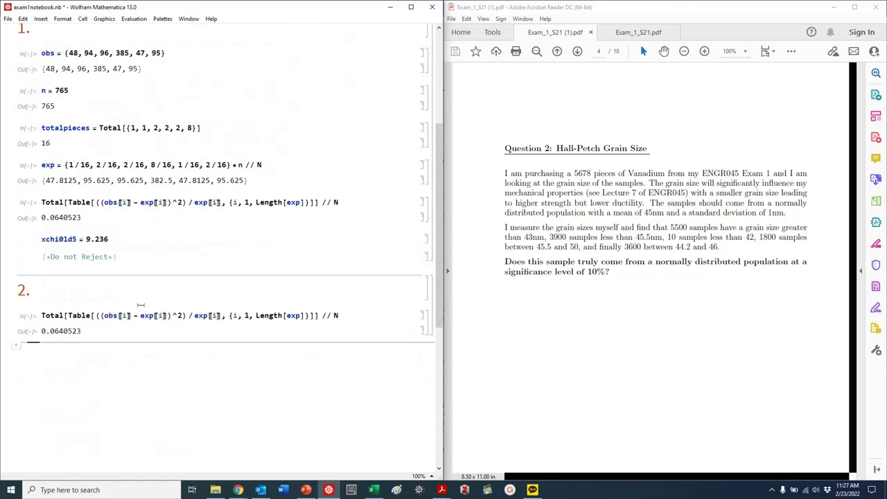
Paste and evaluate the zf definition in section 2, and set n = 5678.
{"action": "left_click", "coordinate": [142, 305]}
{"action": "key", "text": "ctrl+v"}
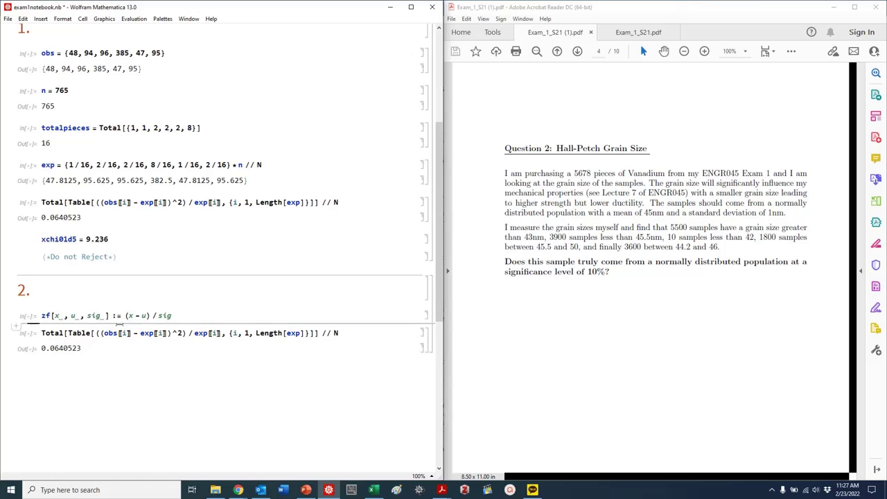
{"action": "type", "text": "obs"}
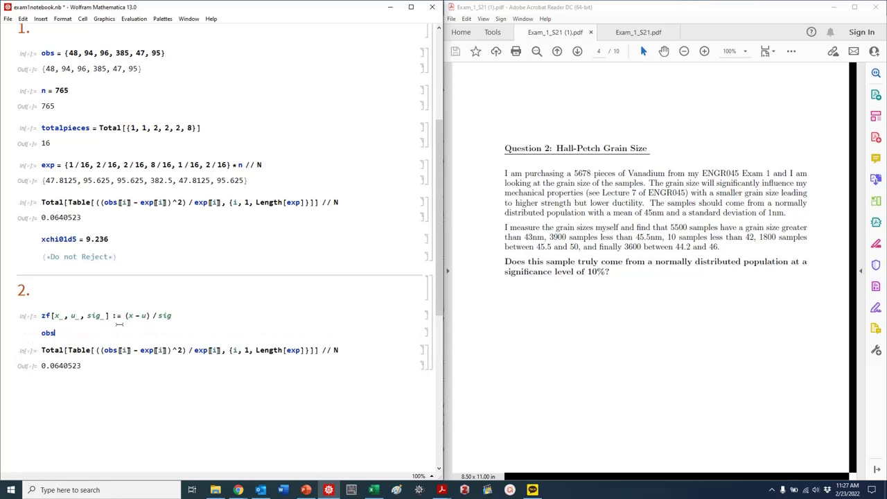
{"action": "type", "text": " = {"}
{"action": "left_click", "coordinate": [131, 315]}
{"action": "key", "text": "shift+Return"}
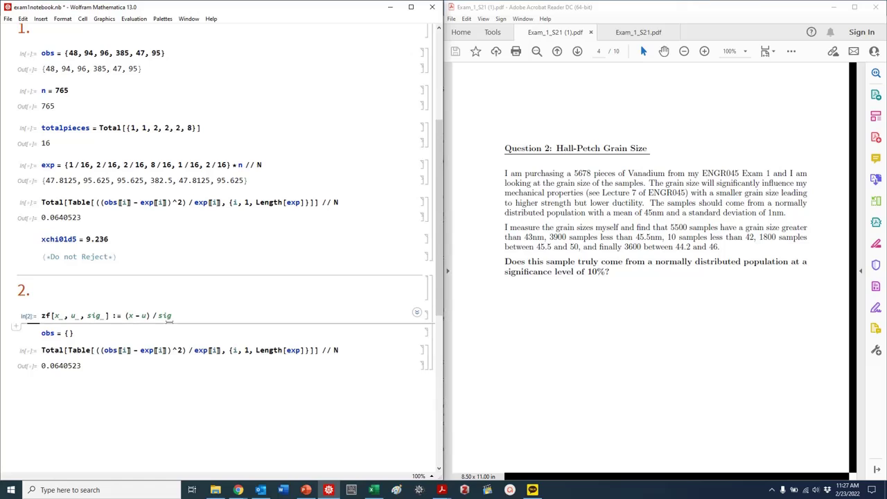
{"action": "type", "text": "n"}
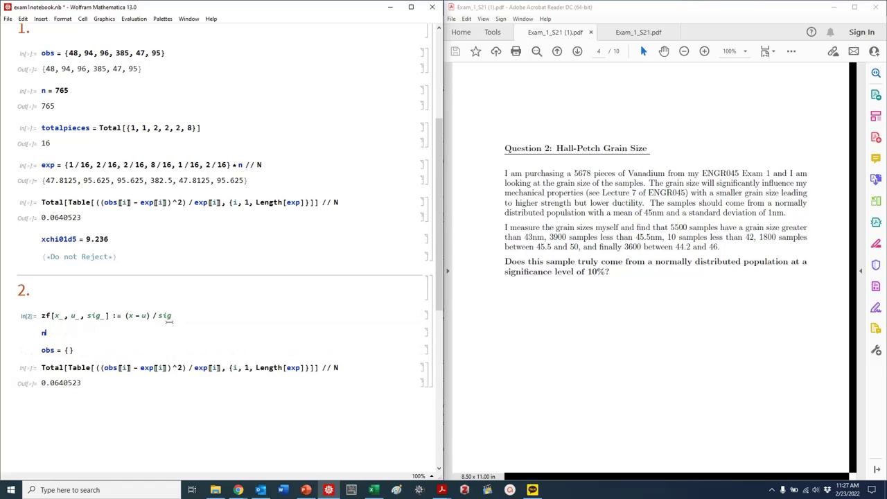
{"action": "type", "text": " = 5678;"}
{"action": "key", "text": "shift+Return"}
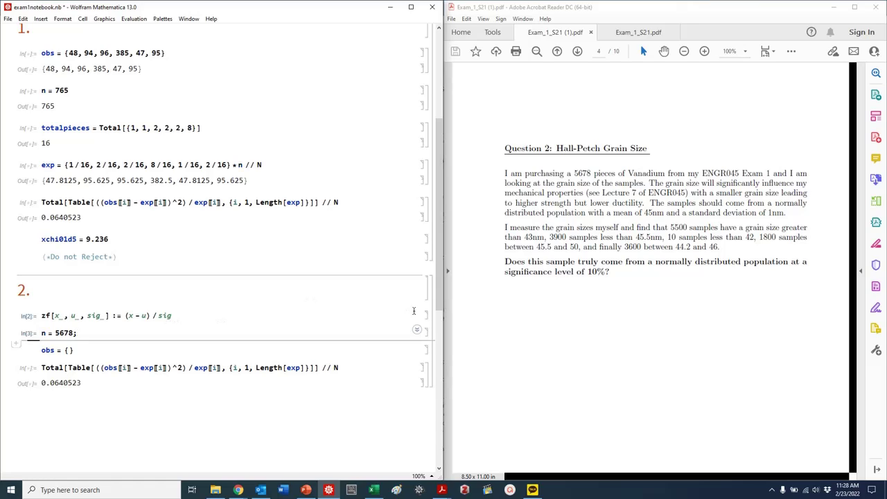
Define and evaluate obs = {5500, 3900, 10, 1800, 3600}.
{"action": "left_click", "coordinate": [67, 351]}
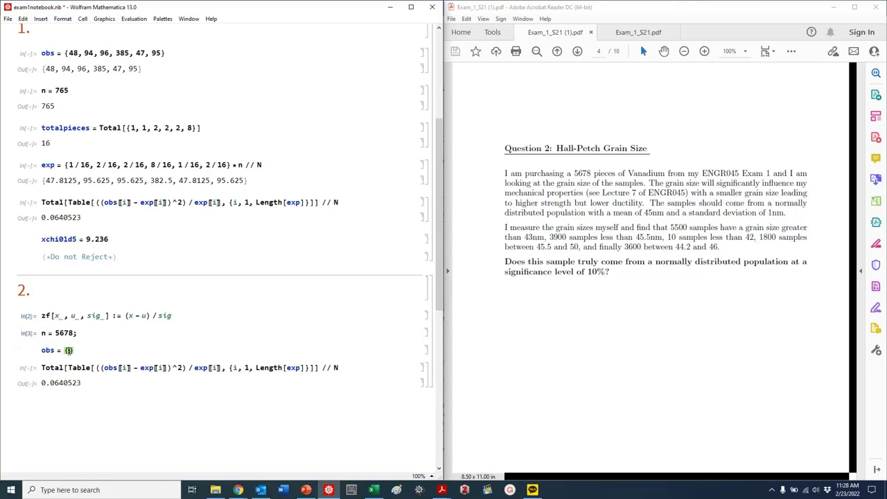
{"action": "type", "text": "5500"}
{"action": "key", "text": "BackSpace"}
{"action": "key", "text": "BackSpace"}
{"action": "type", "text": "500"}
{"action": "type", "text": ", 3900"}
{"action": "type", "text": ", 10"}
{"action": "type", "text": ", 1800,"}
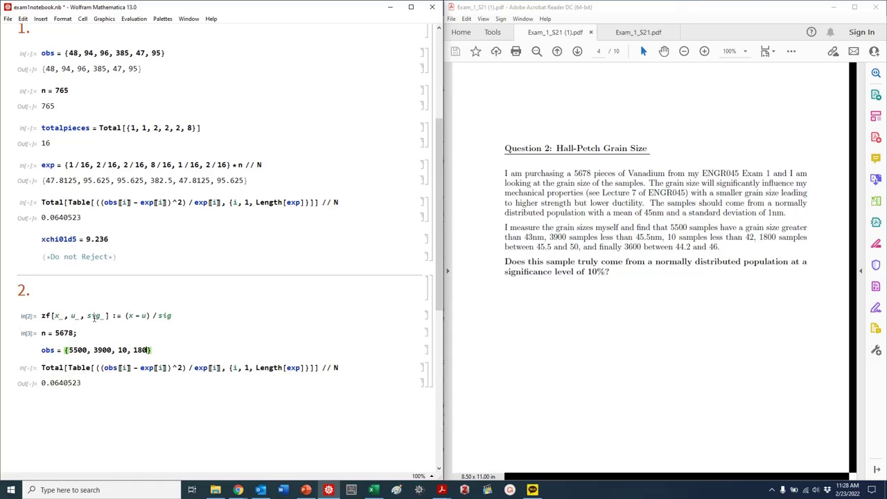
{"action": "type", "text": " 3600"}
{"action": "key", "text": "shift+Return"}
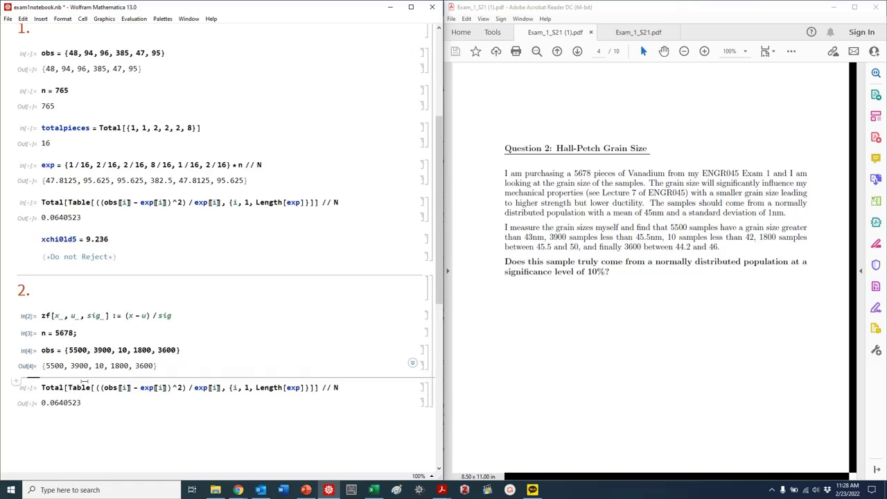
{"action": "type", "text": "exp ="}
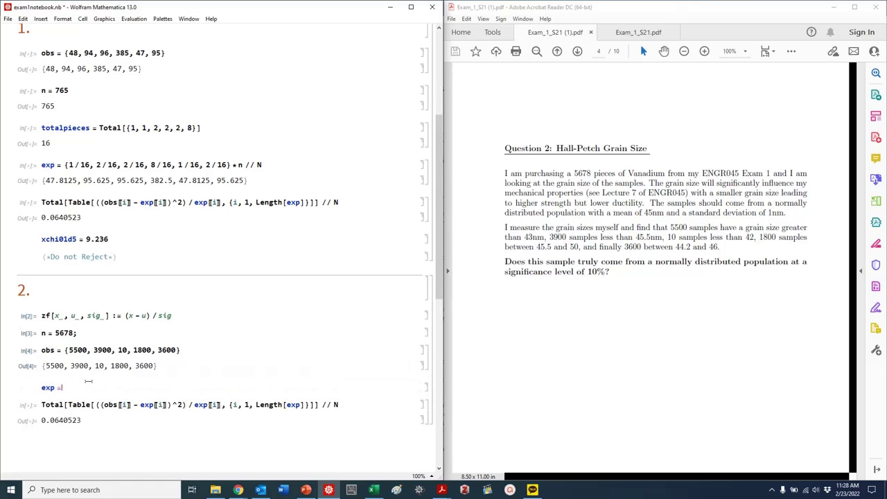
{"action": "type", "text": " {"}
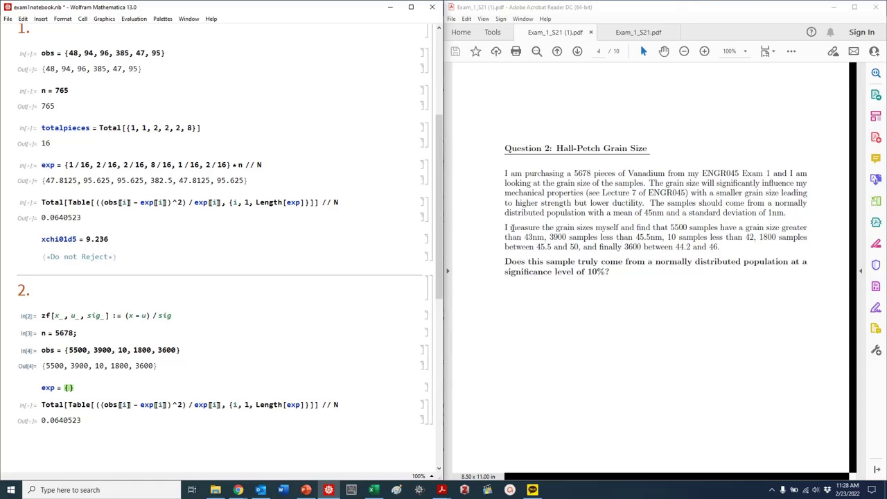
Begin exp's first entry as an Integrate template over pdf.
{"action": "double_click", "coordinate": [45, 316]}
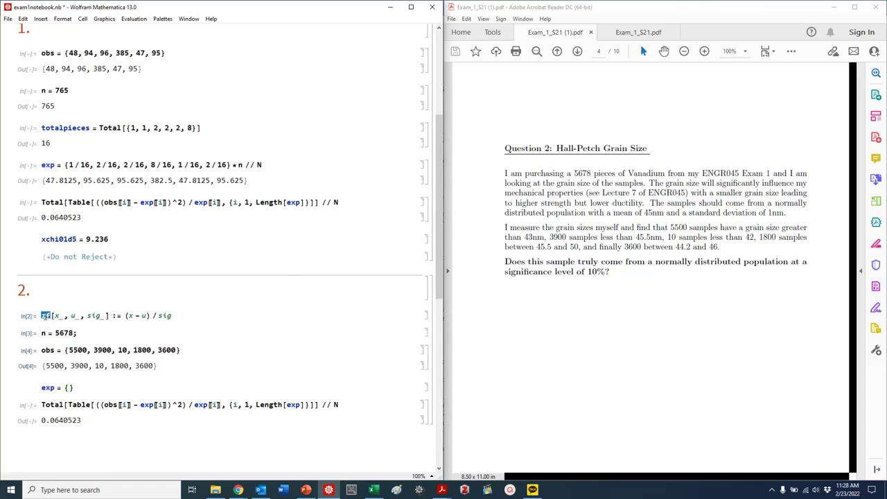
{"action": "left_click", "coordinate": [45, 316]}
{"action": "left_click", "coordinate": [69, 388]}
{"action": "type", "text": "Integrate"}
{"action": "key", "text": "ctrl+shift+k"}
{"action": "type", "text": "pdf"}
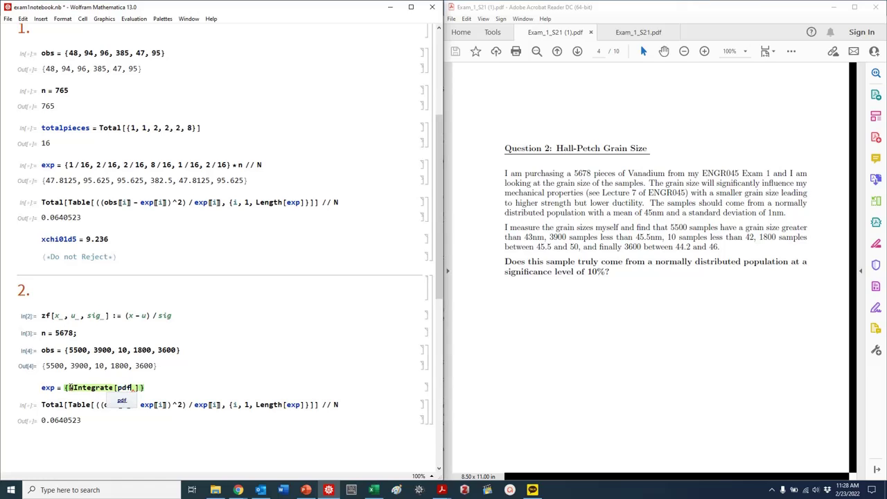
Set the range {z, zf[43, 45, 1], Infinity} and multiply the integral by n.
{"action": "key", "text": "Tab"}
{"action": "type", "text": "{z,"}
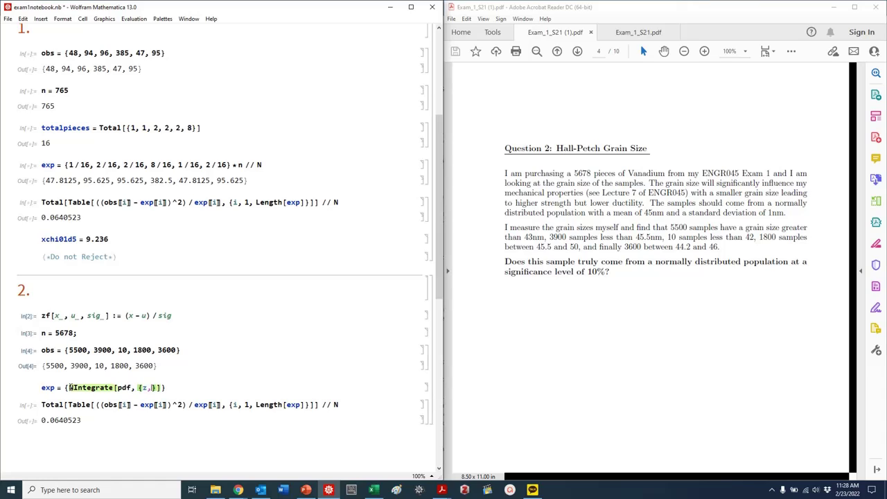
{"action": "key", "text": "ctrl+v"}
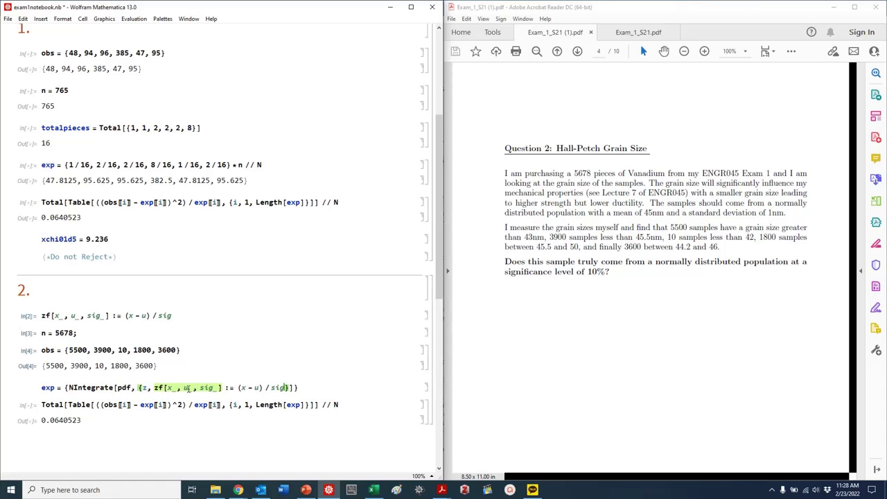
{"action": "key", "text": "ctrl+z"}
{"action": "type", "text": "zf"}
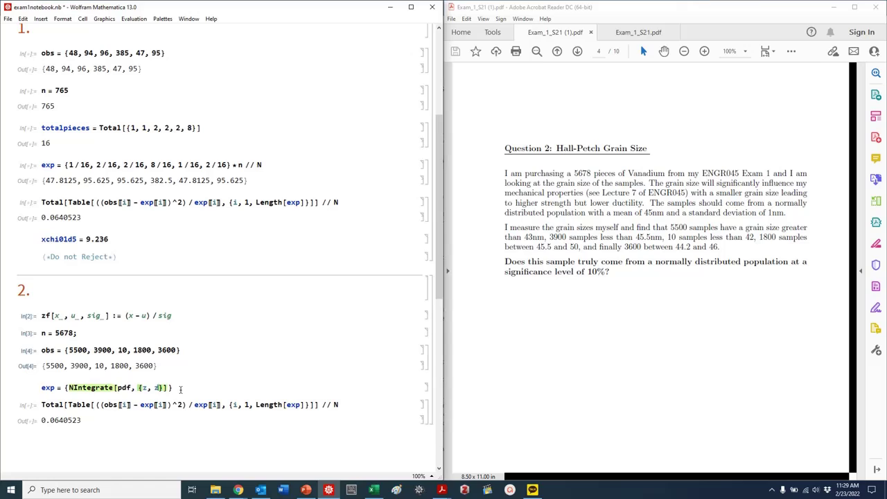
{"action": "type", "text": "["}
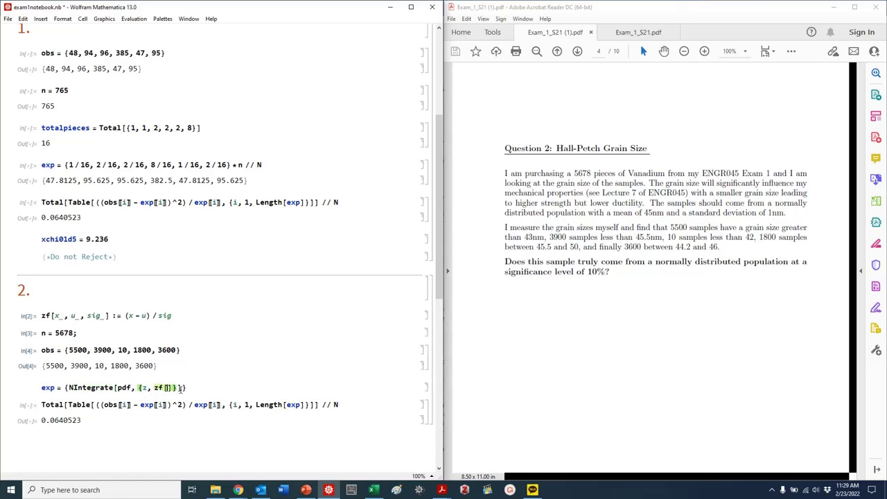
{"action": "type", "text": "43, 45, 1"}
{"action": "left_click", "coordinate": [202, 388]}
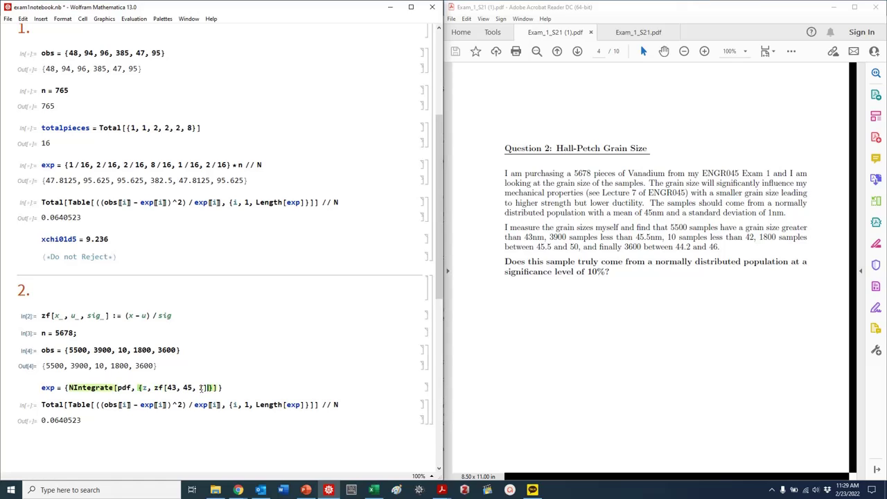
{"action": "type", "text": ", Infi"}
{"action": "key", "text": "BackSpace"}
{"action": "key", "text": "BackSpace"}
{"action": "type", "text": "finity}] "}
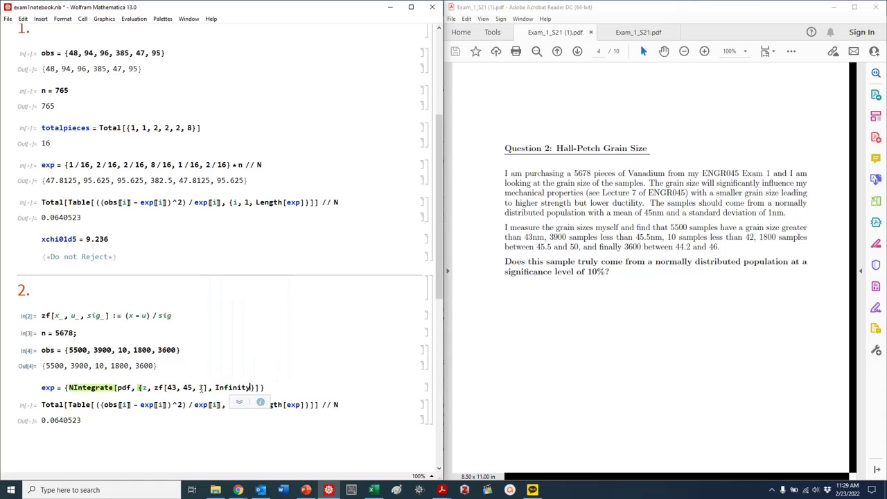
{"action": "type", "text": "* n"}
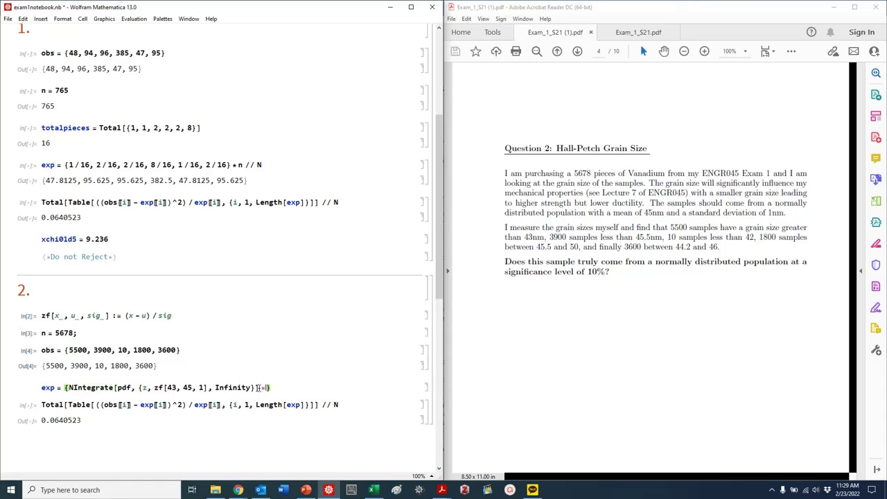
Evaluate the first expected count, giving 5548.82, and select its integral term.
{"action": "left_click", "coordinate": [136, 388]}
{"action": "key", "text": "shift+Return"}
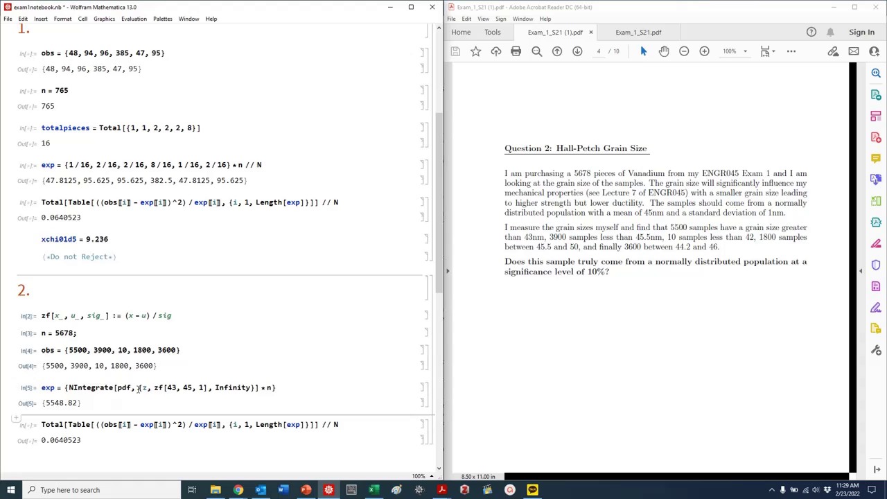
{"action": "double_click", "coordinate": [67, 403]}
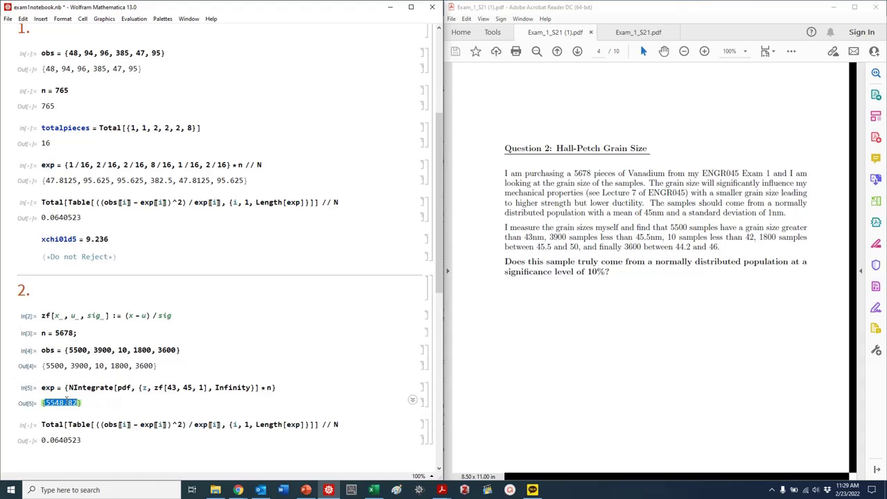
{"action": "double_click", "coordinate": [77, 387]}
{"action": "double_click", "coordinate": [77, 386]}
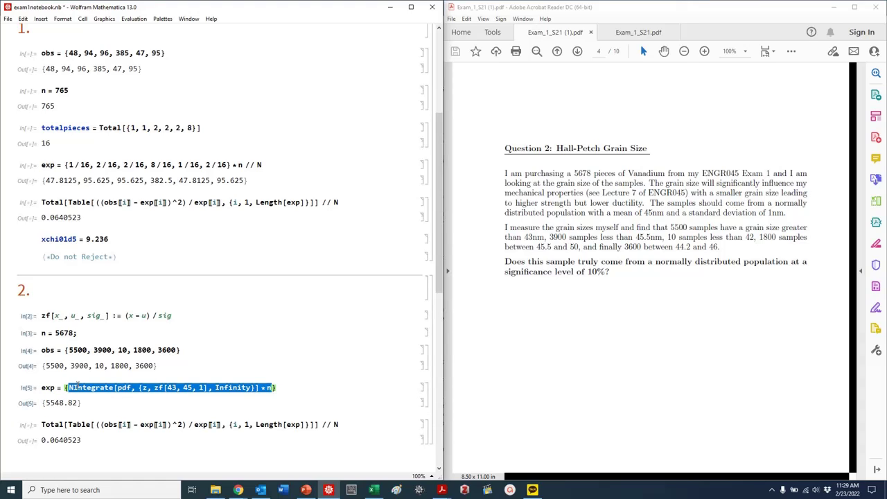
Duplicate the integral term so exp holds five comma-separated entries.
{"action": "left_click", "coordinate": [77, 387]}
{"action": "type", "text": ","}
{"action": "type", "text": "NIntegrate[pdf, {z, zf[43, 45, 1], Infinity}] * n"}
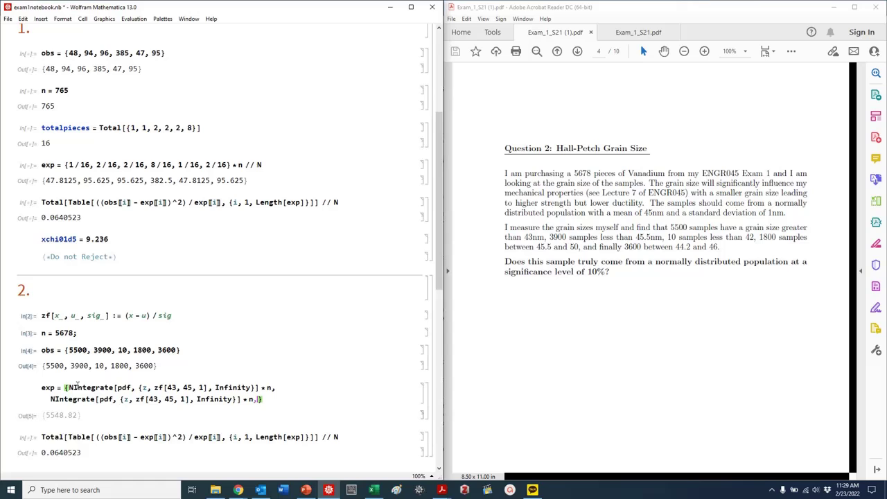
{"action": "type", "text": ","}
{"action": "type", "text": "NIntegrate[pdf, {z, zf[43, 45, 1], Infinity}] * n"}
{"action": "type", "text": ","}
{"action": "type", "text": "NIntegrate[pdf, {z, zf[43, 45, 1], Infinity}] * n"}
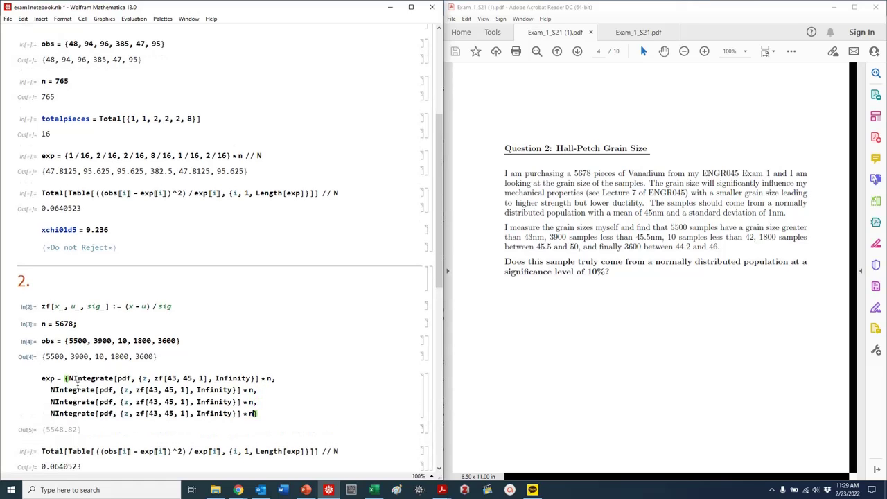
{"action": "type", "text": ","}
{"action": "type", "text": "NIntegrate[pdf, {z, zf[43, 45, 1], Infinity}] * n"}
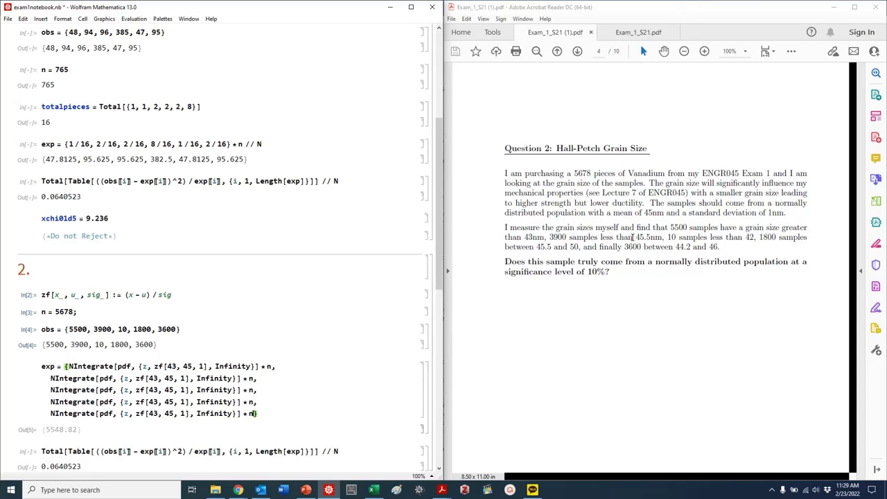
Make the second integral run from -Infinity to zf[45.5, 45, 1].
{"action": "triple_click", "coordinate": [141, 378]}
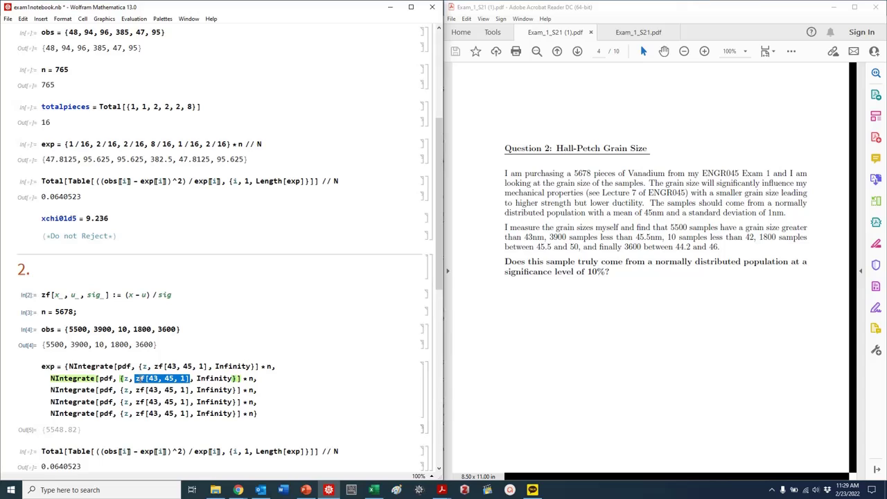
{"action": "key", "text": "ctrl+c"}
{"action": "double_click", "coordinate": [211, 378]}
{"action": "key", "text": "ctrl+v"}
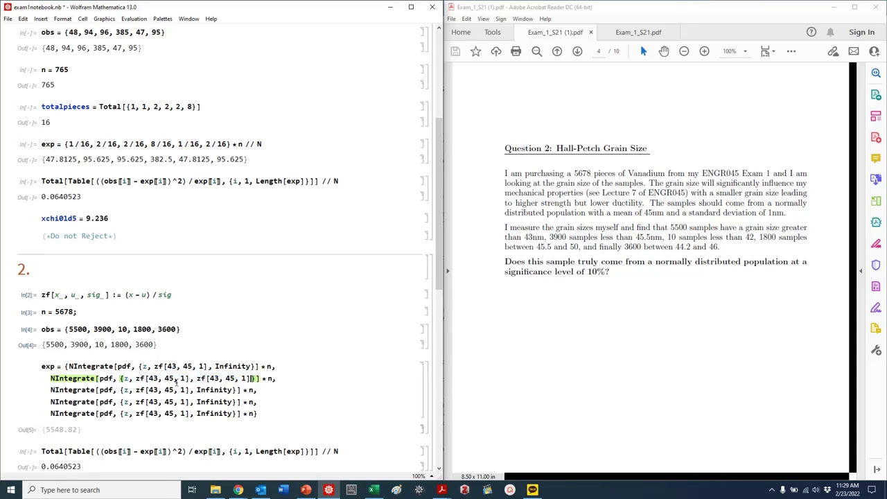
{"action": "double_click", "coordinate": [214, 379]}
{"action": "type", "text": "4"}
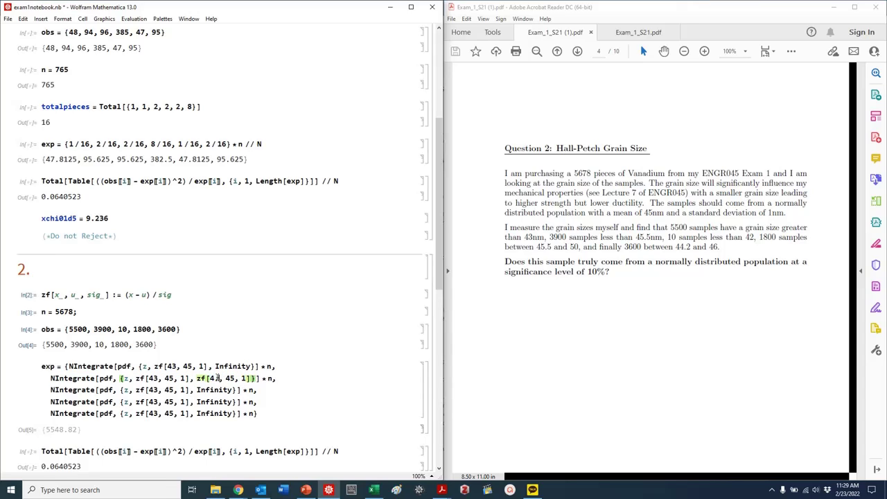
{"action": "key", "text": "Delete"}
{"action": "type", "text": "5.5,"}
{"action": "left_click", "coordinate": [134, 379]}
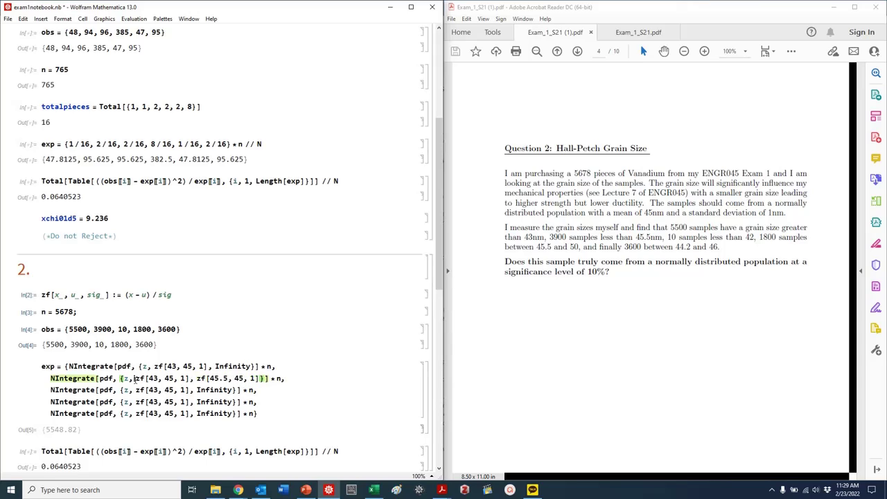
{"action": "triple_click", "coordinate": [136, 379]}
{"action": "type", "text": "-Infinity"}
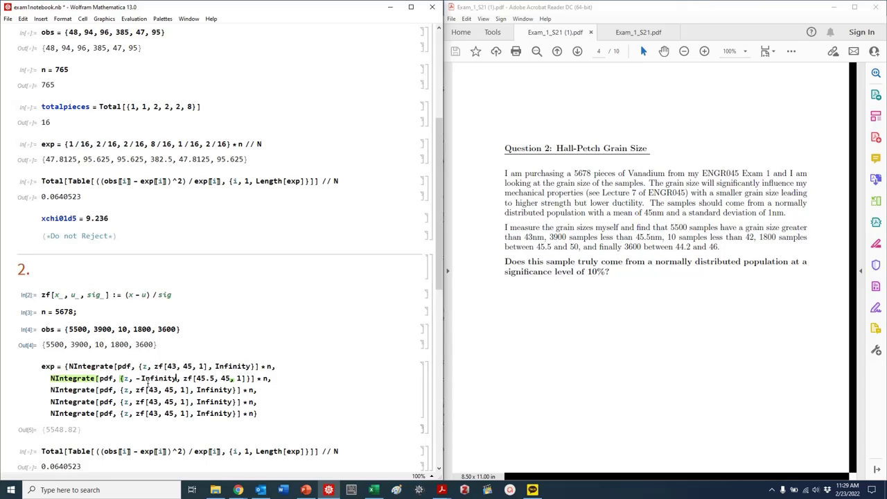
Make the third integral run from -Infinity to zf[42, 45, 1].
{"action": "left_click", "coordinate": [135, 378]}
{"action": "left_click_drag", "start_coordinate": [135, 378], "coordinate": [248, 379]}
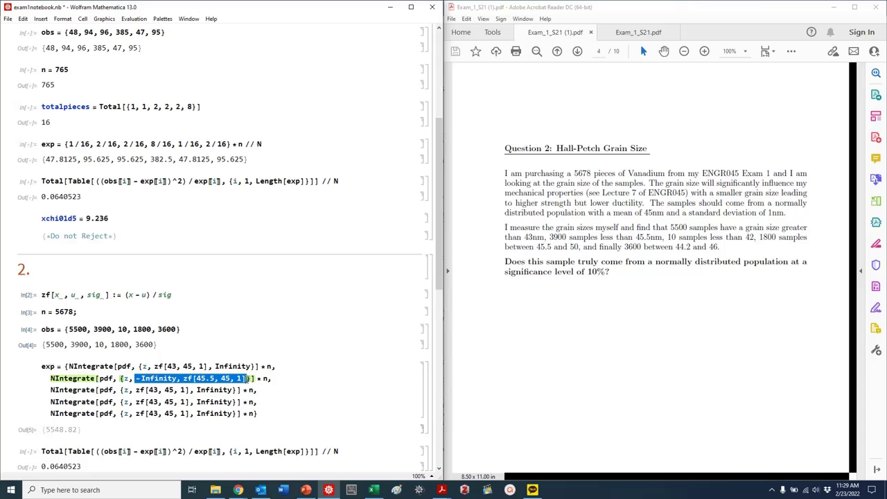
{"action": "left_click_drag", "start_coordinate": [137, 390], "coordinate": [234, 390]}
{"action": "key", "text": "ctrl+v"}
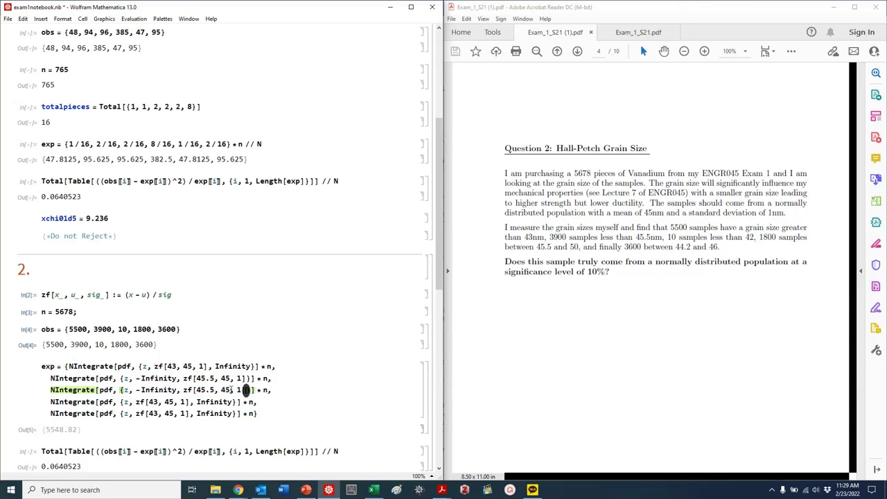
{"action": "double_click", "coordinate": [200, 390]}
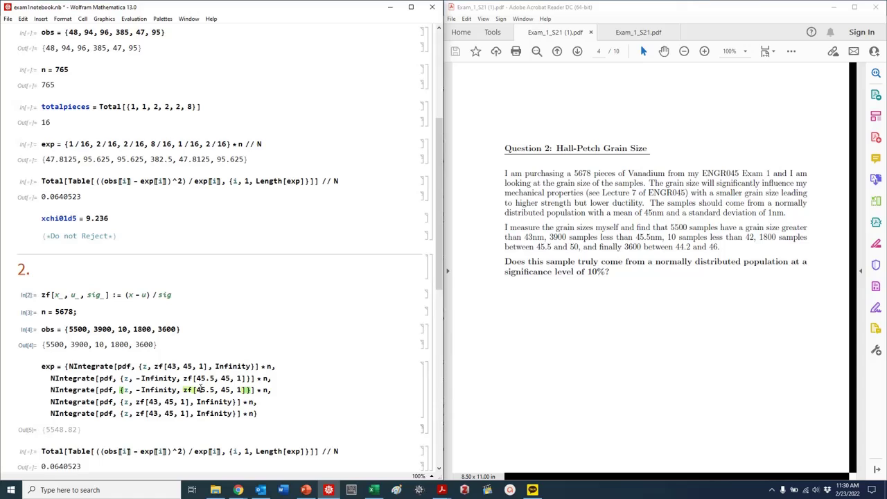
{"action": "left_click_drag", "start_coordinate": [199, 390], "coordinate": [214, 390]}
{"action": "type", "text": "42"}
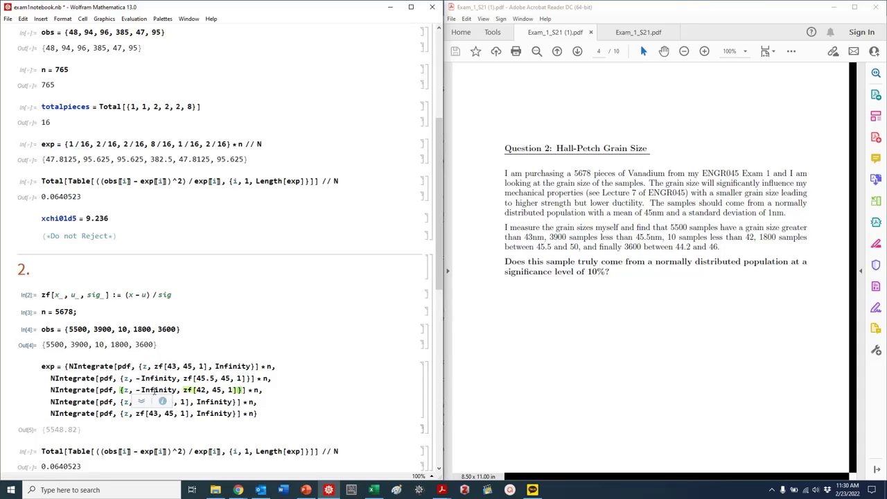
Set the fourth integral's limits to zf[45.5, 45, 1] and zf[50, 45, 1].
{"action": "double_click", "coordinate": [193, 378]}
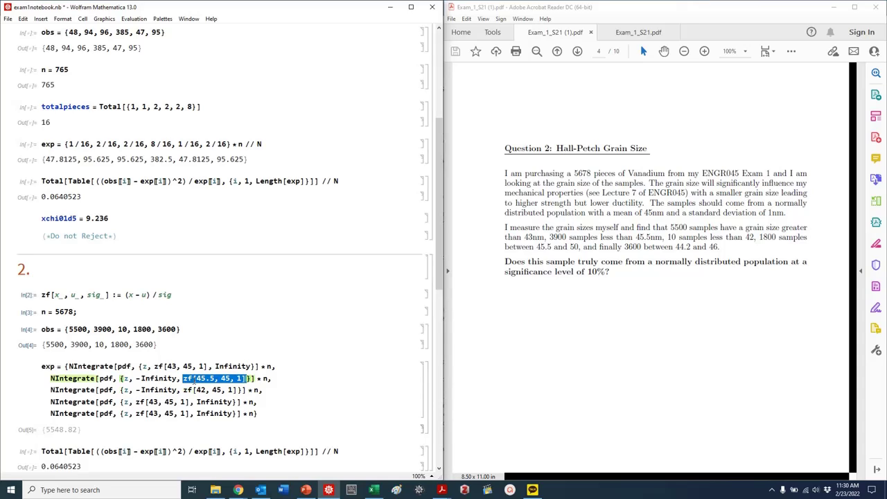
{"action": "left_click_drag", "start_coordinate": [136, 402], "coordinate": [192, 401]}
{"action": "key", "text": "ctrl+v"}
{"action": "double_click", "coordinate": [212, 402]}
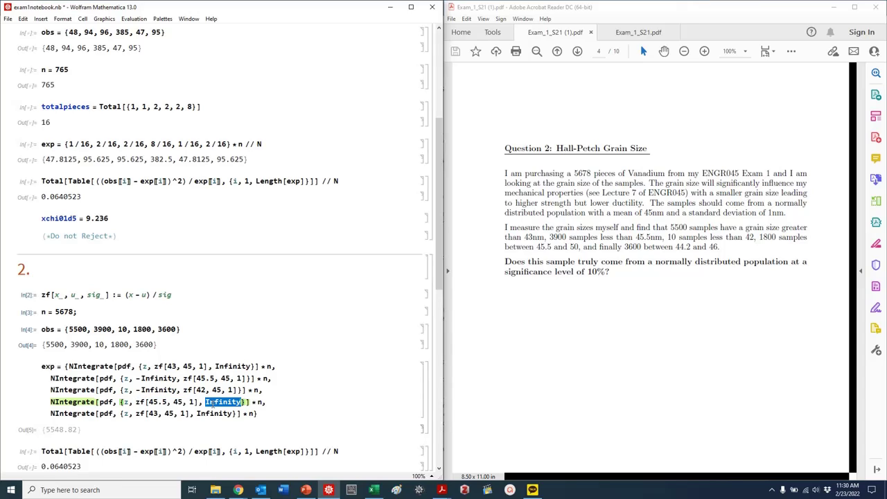
{"action": "key", "text": "ctrl+v"}
{"action": "double_click", "coordinate": [222, 402]}
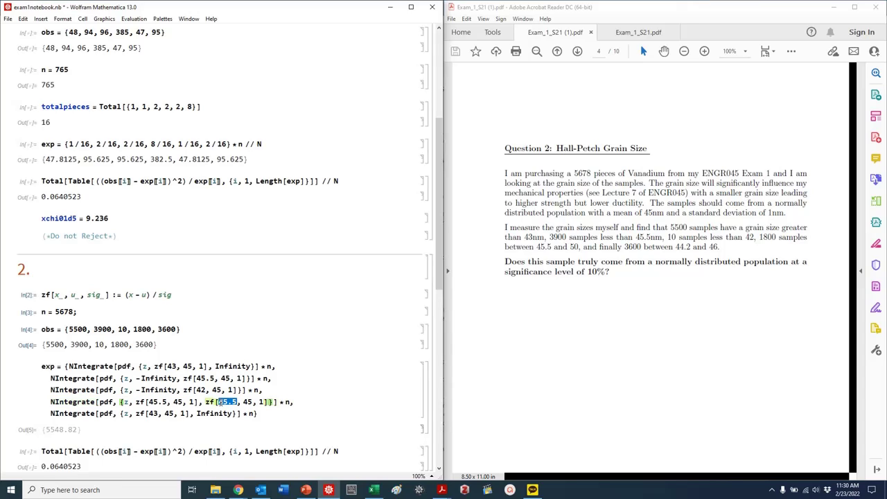
{"action": "type", "text": "50"}
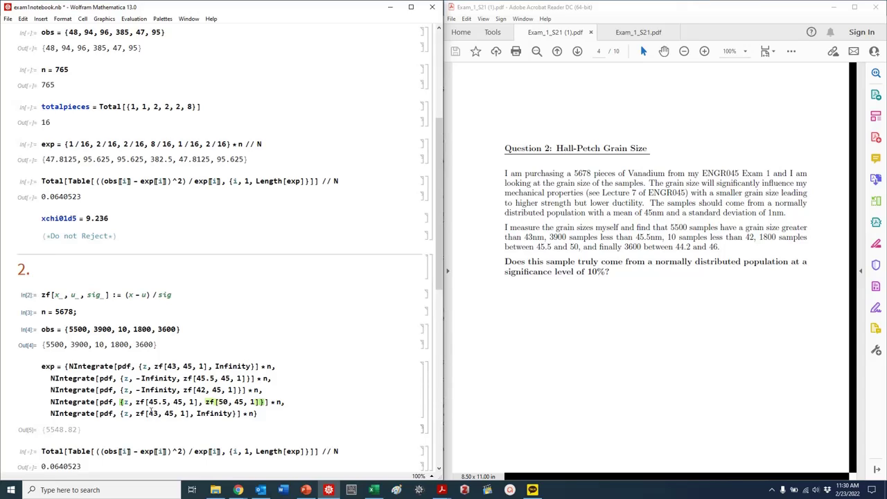
Set the fifth integral's limits to zf[44.2, 45, 1] and zf[46, 45, 1].
{"action": "left_click_drag", "start_coordinate": [135, 402], "coordinate": [255, 403]}
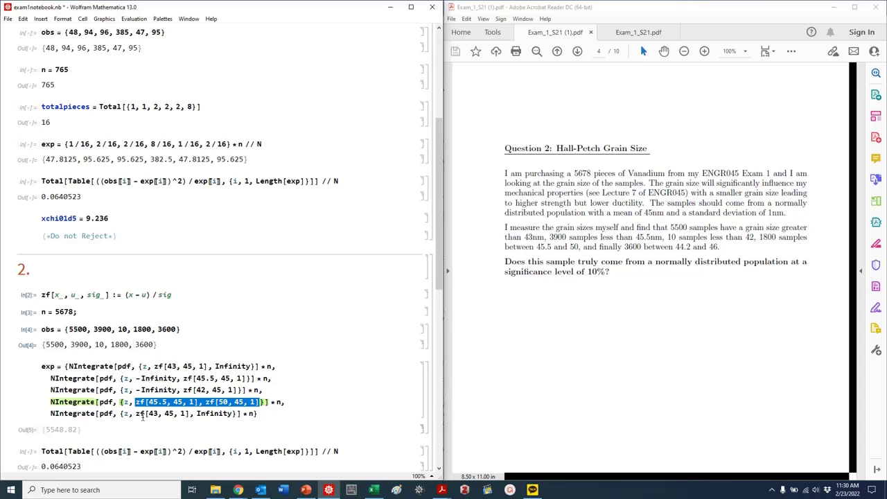
{"action": "left_click_drag", "start_coordinate": [138, 414], "coordinate": [233, 413]}
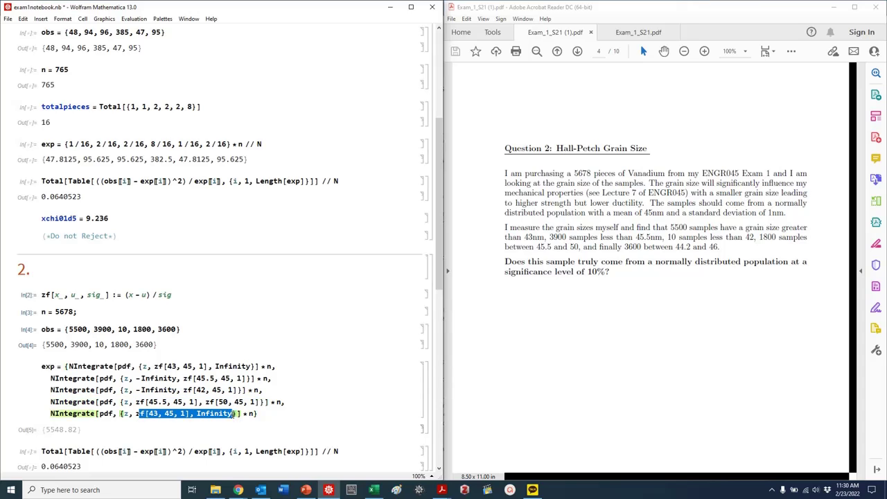
{"action": "key", "text": "ctrl+v"}
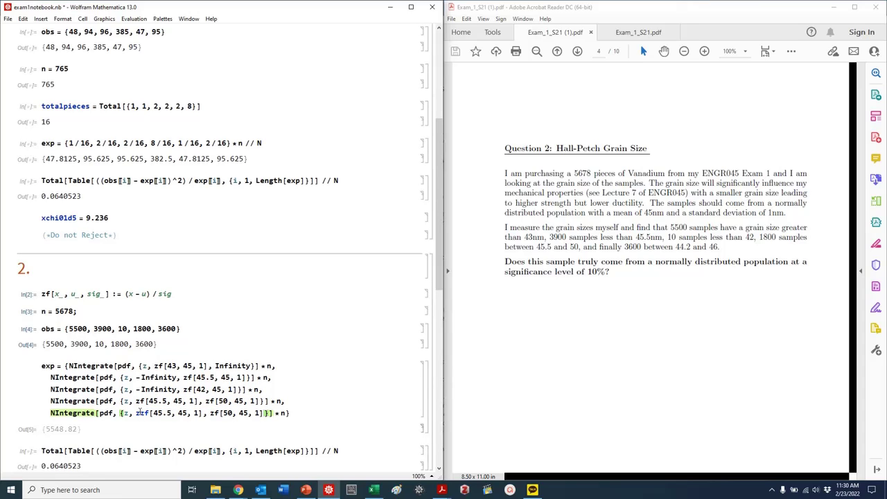
{"action": "left_click", "coordinate": [139, 413]}
{"action": "key", "text": "BackSpace"}
{"action": "left_click_drag", "start_coordinate": [159, 413], "coordinate": [148, 413]}
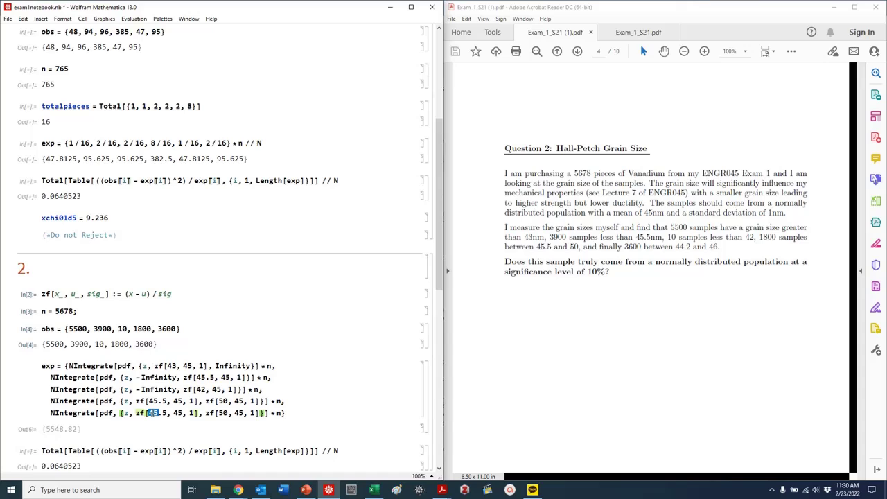
{"action": "type", "text": "44."}
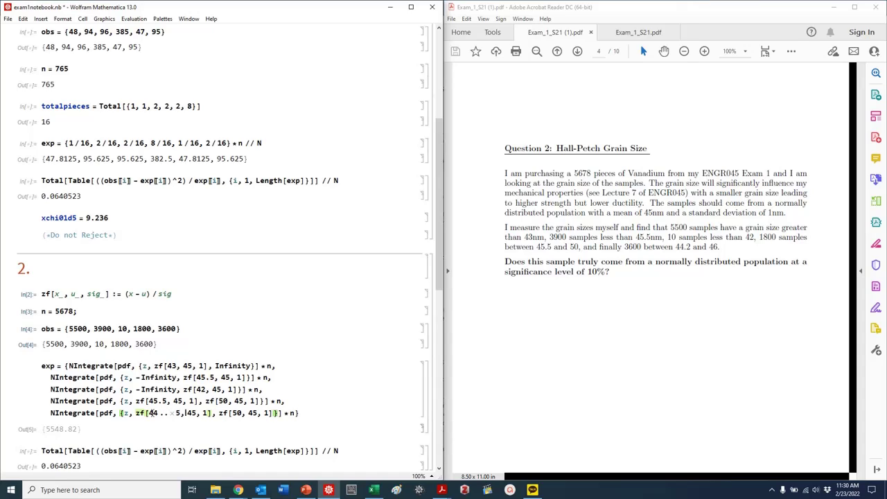
{"action": "key", "text": "BackSpace"}
{"action": "key", "text": "BackSpace"}
{"action": "type", "text": "2"}
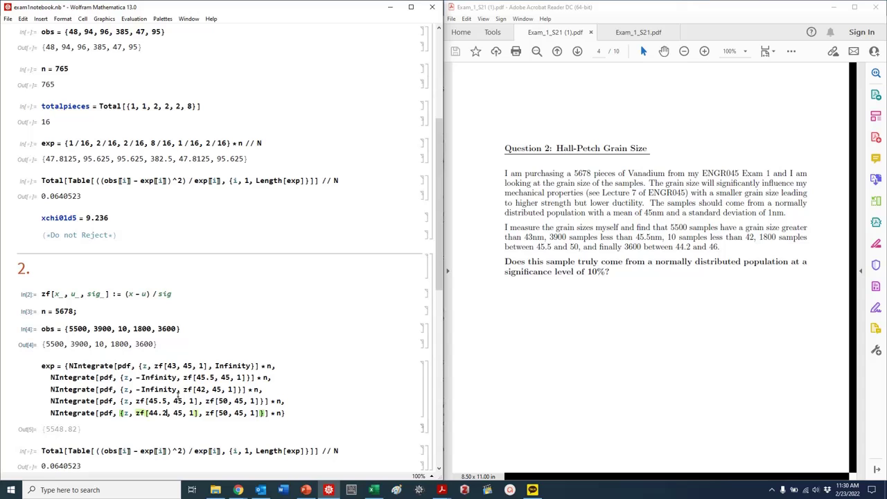
{"action": "double_click", "coordinate": [221, 412]}
{"action": "type", "text": "46"}
Evaluate exp to {5548.82, 3926.12, 7.66472, 1751.87, 3574.24}.
{"action": "key", "text": "shift+Return"}
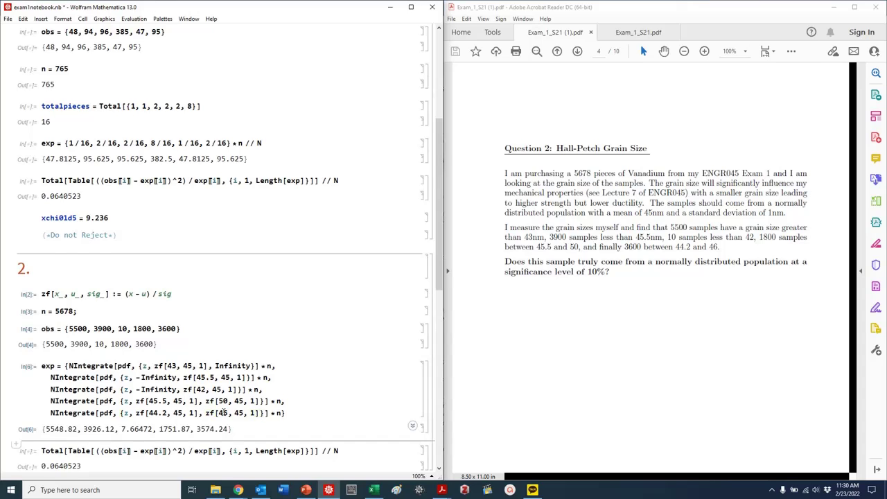
{"action": "scroll", "coordinate": [138, 388], "scroll_direction": "down", "scroll_amount": 2}
{"action": "left_click", "coordinate": [108, 361]}
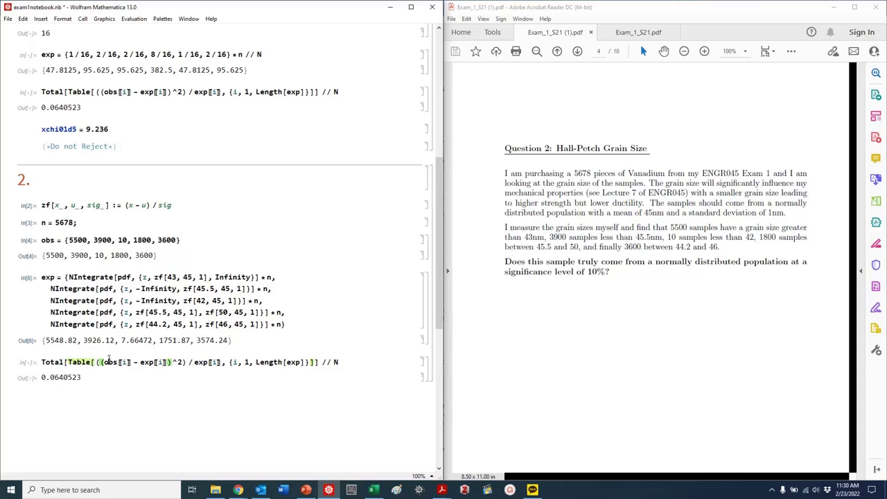
Evaluate the chi-square statistic, 2.82265, and start a chi01nu2 entry.
{"action": "key", "text": "shift+Return"}
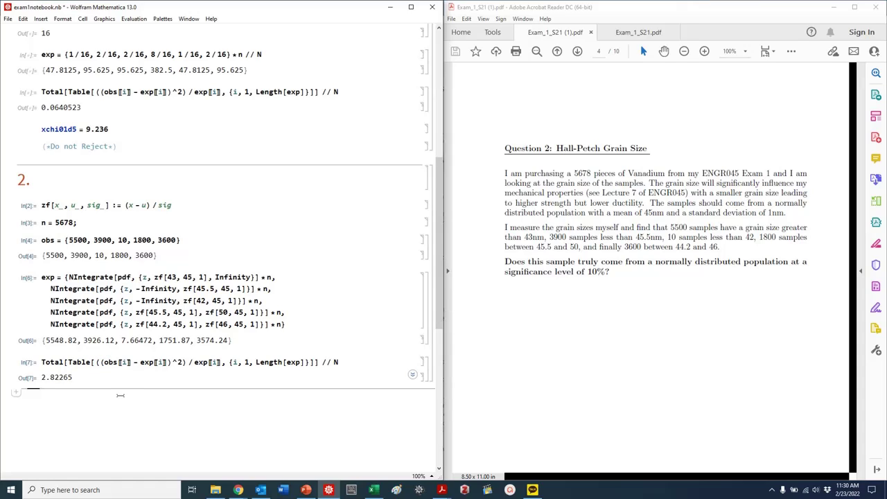
{"action": "type", "text": "chi"}
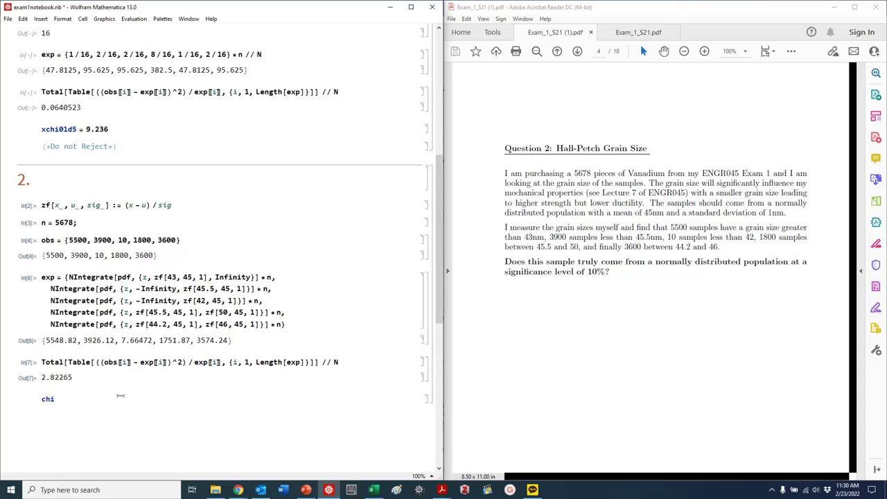
{"action": "type", "text": "01nu"}
{"action": "key", "text": "BackSpace"}
{"action": "left_click", "coordinate": [75, 241]}
{"action": "left_click", "coordinate": [100, 240]}
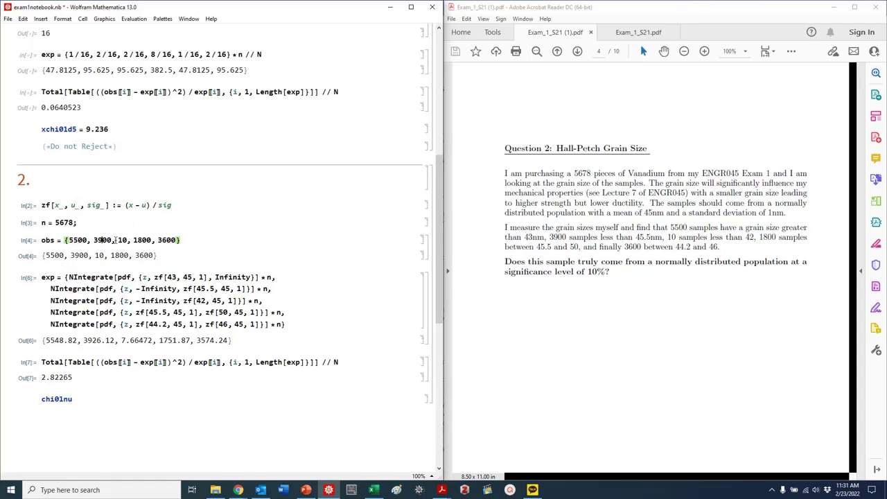
Add and evaluate nu = 5 - 1 - 2 under heading 2, giving 2.
{"action": "left_click", "coordinate": [120, 196]}
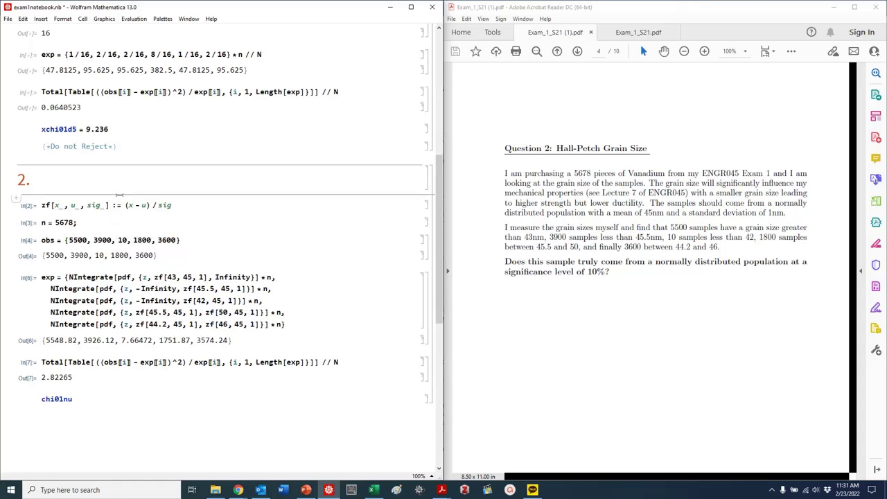
{"action": "type", "text": "nu"}
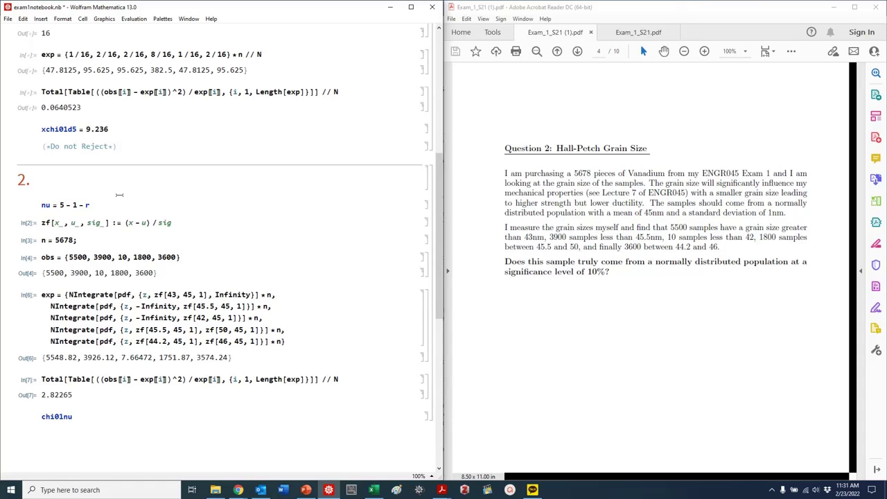
{"action": "type", "text": "= 5 - 1 - 2"}
{"action": "key", "text": "shift+Return"}
{"action": "type", "text": "q"}
{"action": "scroll", "coordinate": [94, 439], "scroll_direction": "down", "scroll_amount": 1}
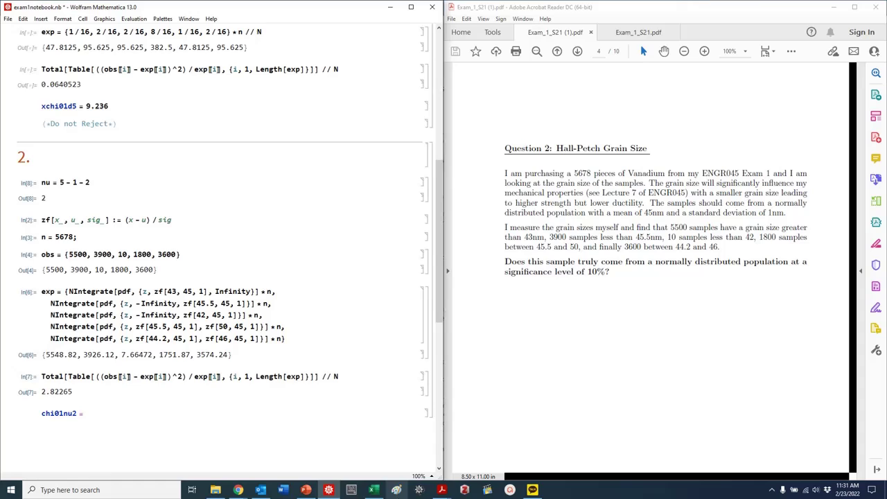
{"action": "left_click", "coordinate": [305, 490]}
Look up 4.605 (2 degrees of freedom, 0.10) on the χ² table slide and enter it as chi01nu2.
{"action": "left_click", "coordinate": [97, 125]}
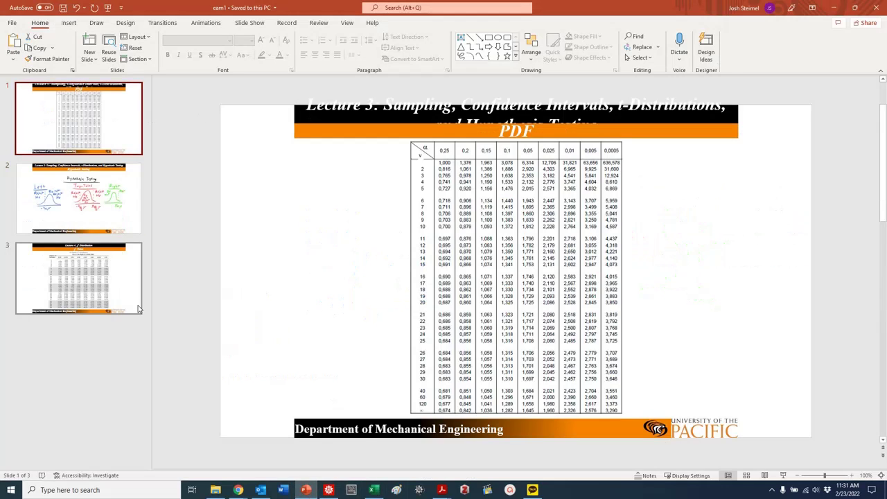
{"action": "left_click", "coordinate": [78, 277]}
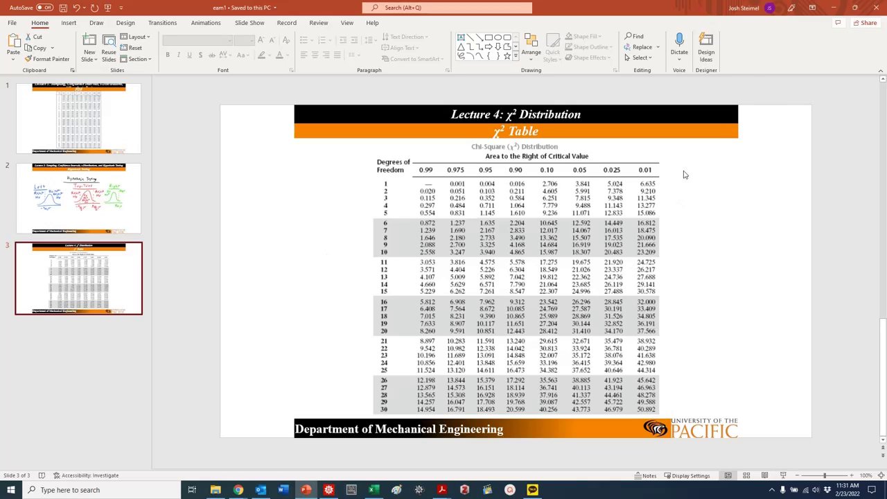
{"action": "left_click", "coordinate": [833, 8]}
{"action": "type", "text": "4"}
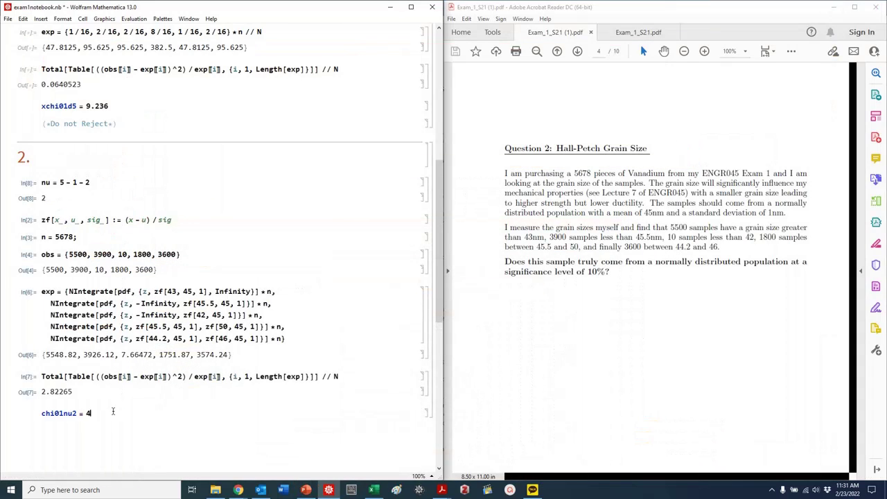
{"action": "type", "text": ".605"}
{"action": "left_click", "coordinate": [307, 489]}
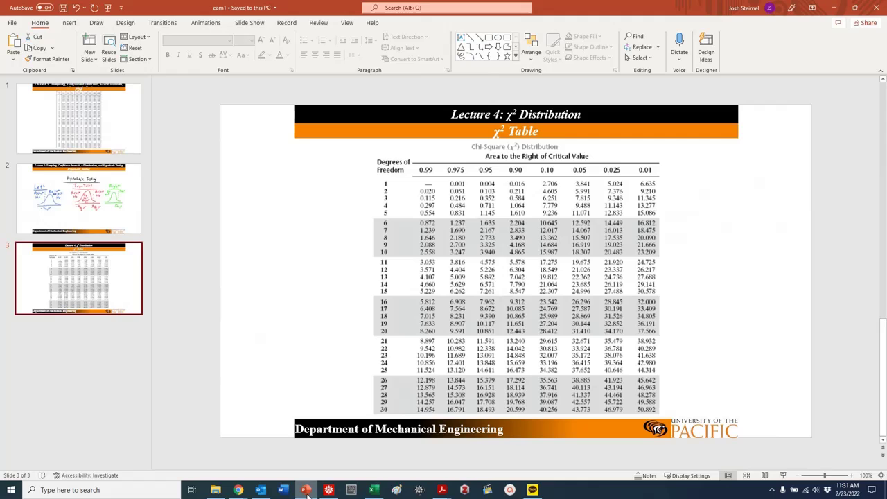
{"action": "scroll", "coordinate": [188, 311], "scroll_direction": "up", "scroll_amount": 1}
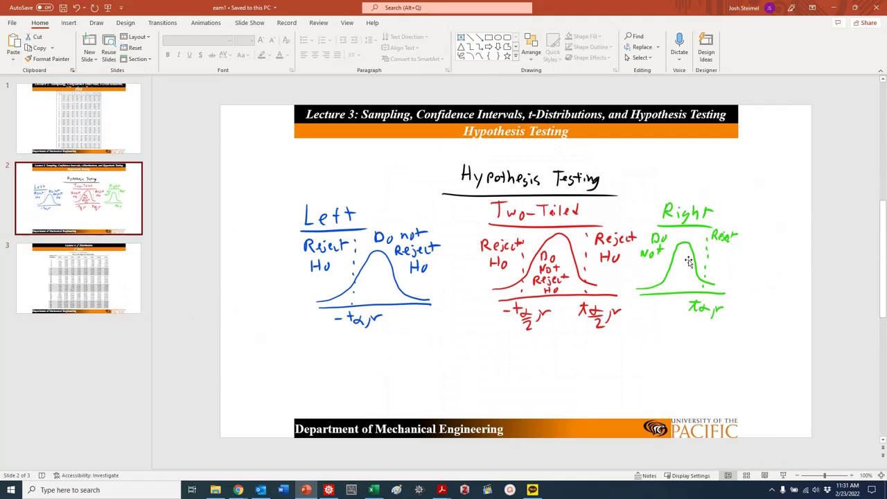
{"action": "left_click", "coordinate": [834, 8]}
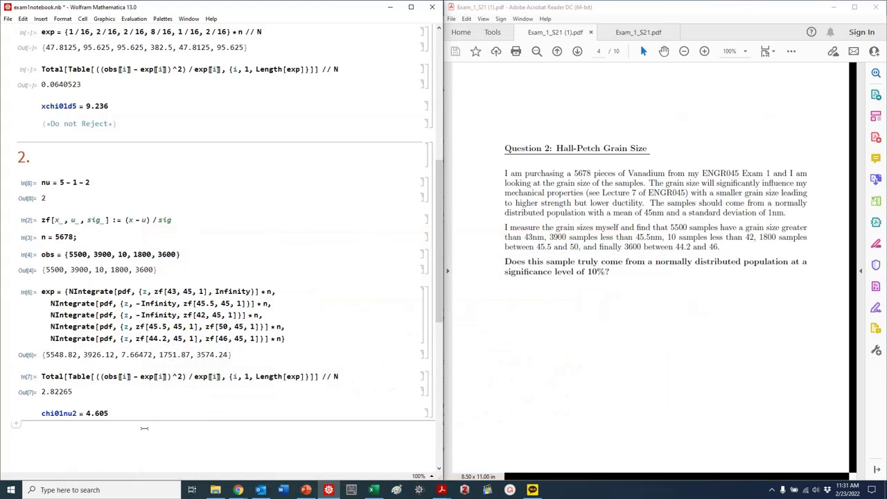
Add the comment (*Do Not Reject*) below chi01nu2 and collapse sections 2 and 1.
{"action": "key", "text": "Return"}
{"action": "type", "text": "("}
{"action": "type", "text": "*Do Not R"}
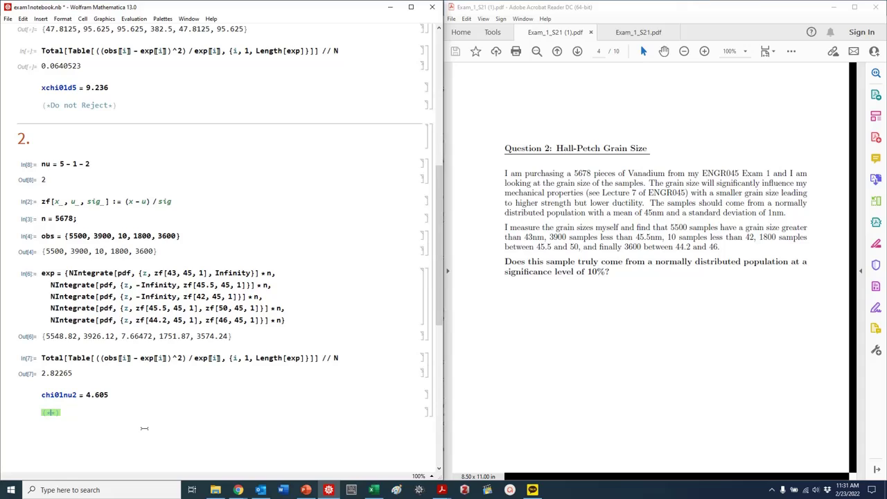
{"action": "type", "text": "eject"}
{"action": "double_click", "coordinate": [431, 138]}
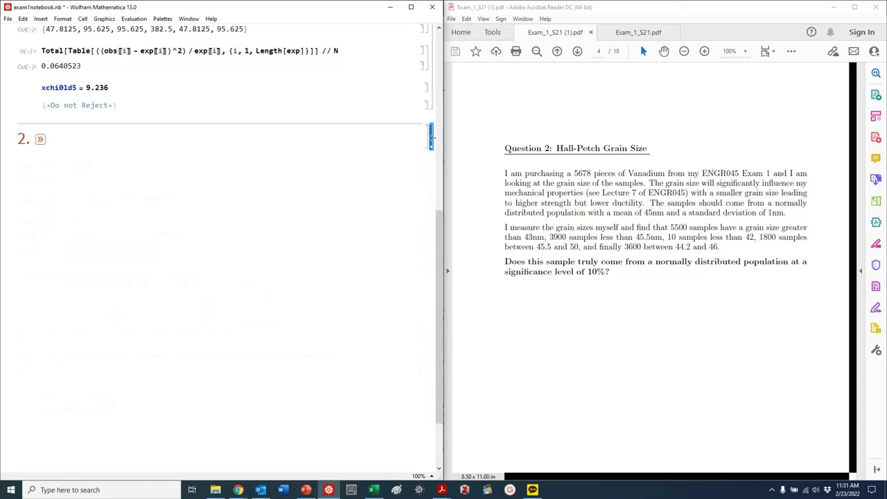
{"action": "double_click", "coordinate": [433, 80]}
Quit the local Mathematica kernel.
{"action": "left_click", "coordinate": [388, 160]}
{"action": "left_click", "coordinate": [134, 19]}
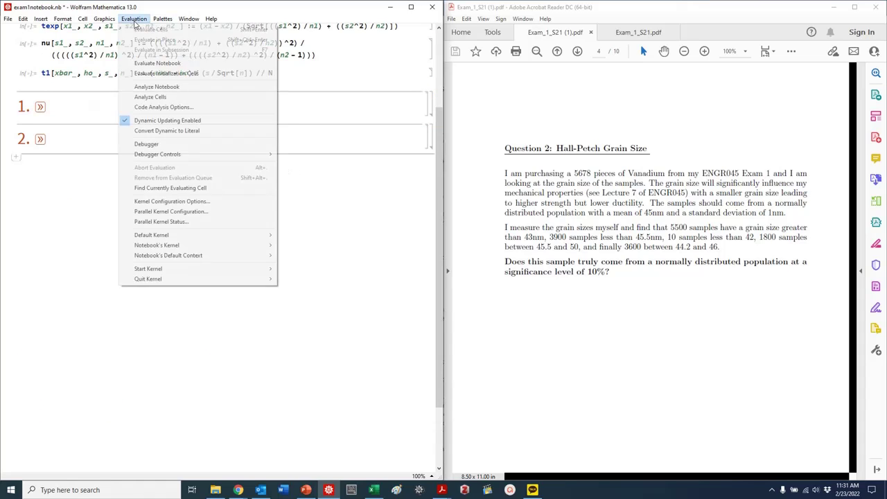
{"action": "mouse_move", "coordinate": [177, 278]}
{"action": "left_click", "coordinate": [298, 279]}
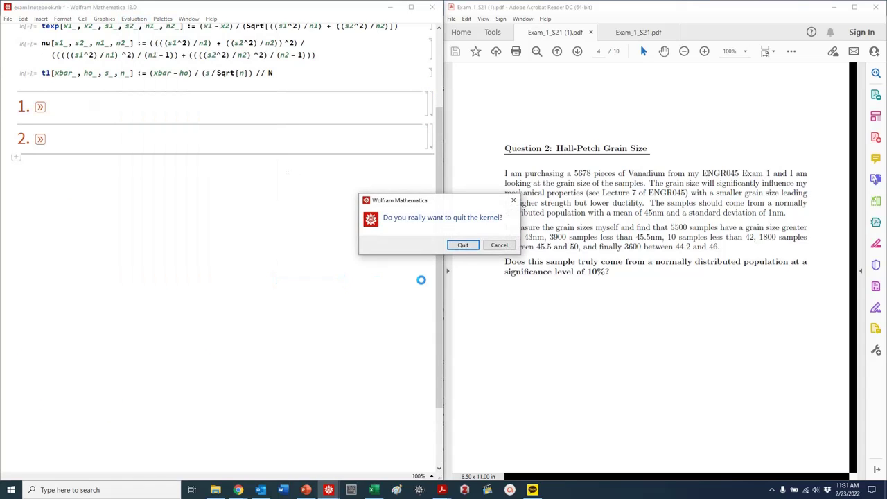
{"action": "left_click", "coordinate": [468, 250]}
Save the notebook and start a new section numbered 3.
{"action": "left_click", "coordinate": [10, 19]}
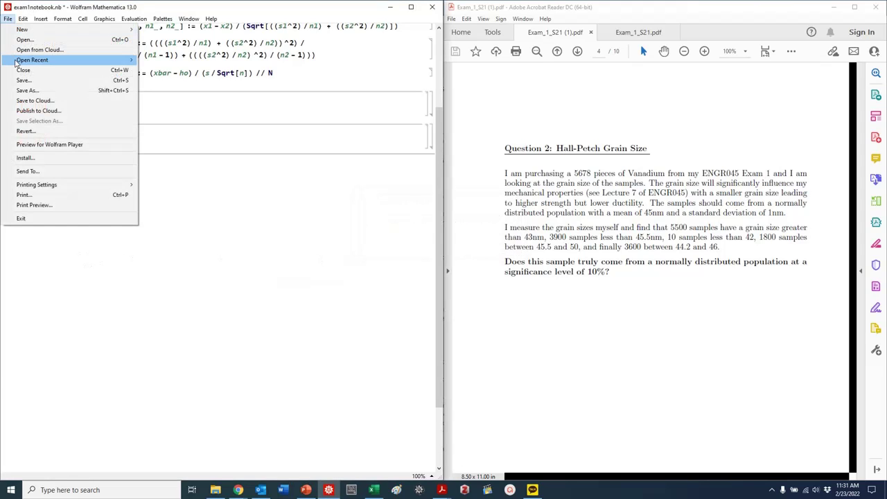
{"action": "left_click", "coordinate": [23, 83]}
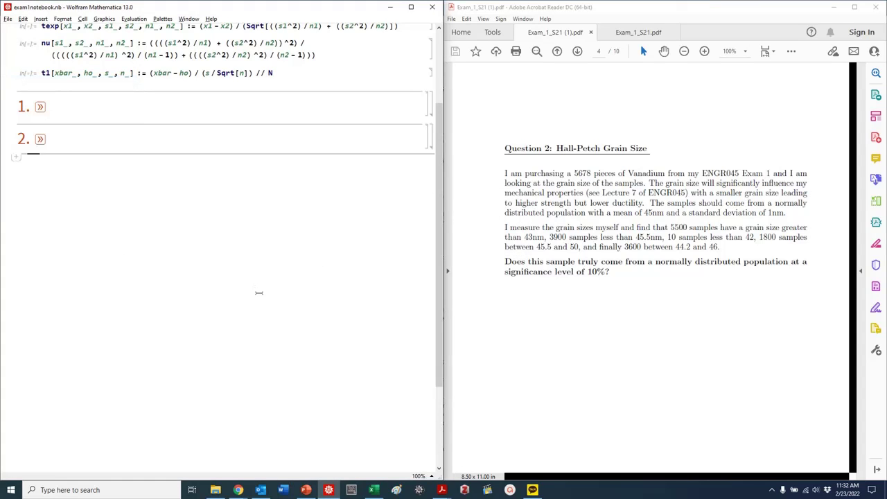
{"action": "key", "text": "Return"}
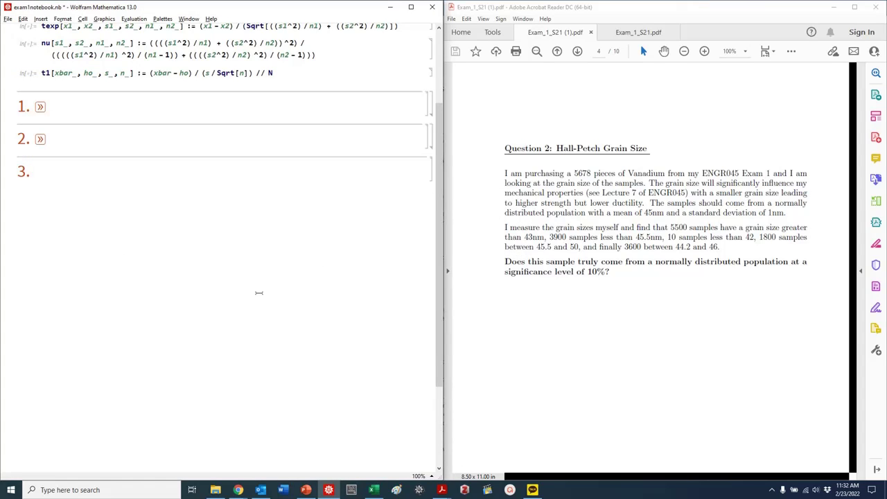